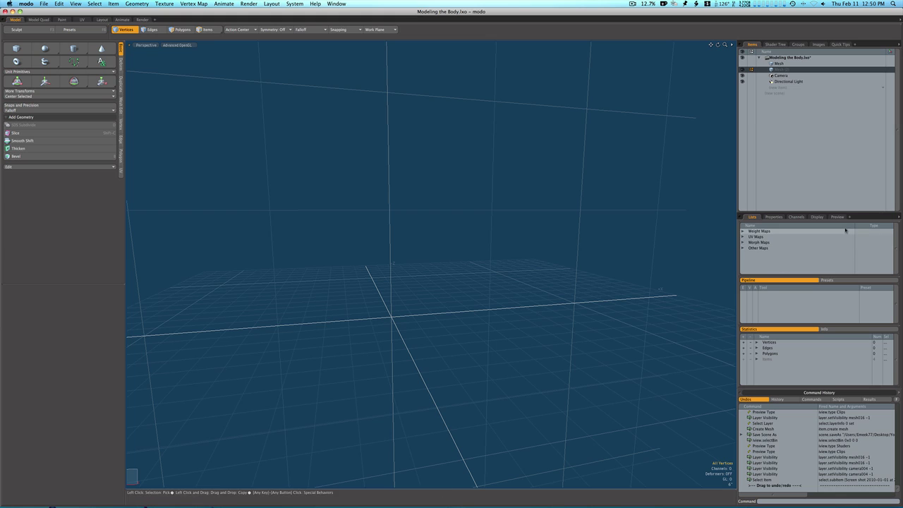
# Display the robot reference image in the preview viewport beside the modeling view
pyautogui.click(837, 216)
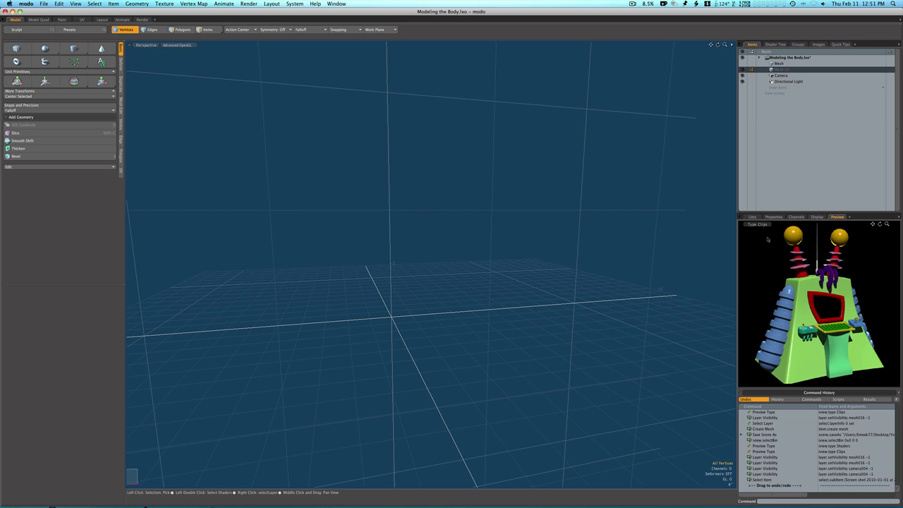
pyautogui.rightClick(460, 262)
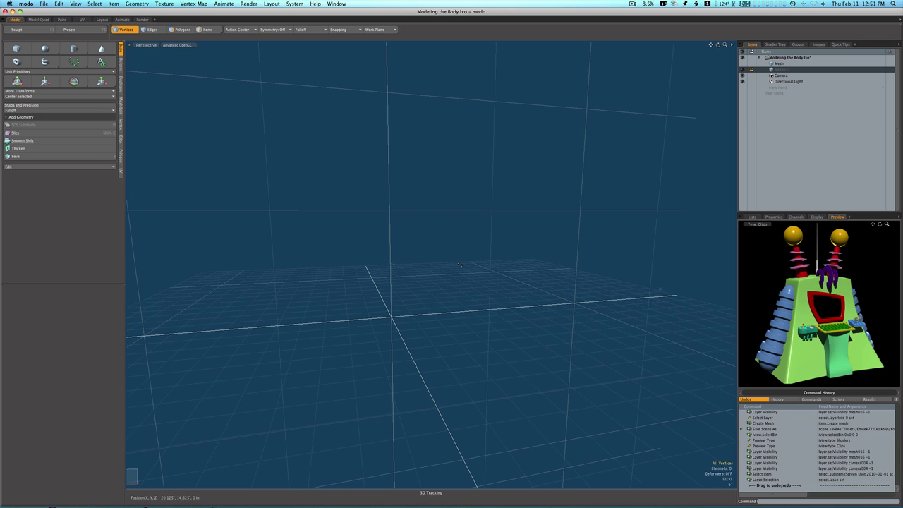
pyautogui.press('space')
pyautogui.keyDown('alt'); pyautogui.moveTo(461, 261); pyautogui.dragTo(447, 255); pyautogui.keyUp('alt')
pyautogui.keyDown('alt'); pyautogui.moveTo(422, 294); pyautogui.dragTo(421, 289); pyautogui.keyUp('alt')
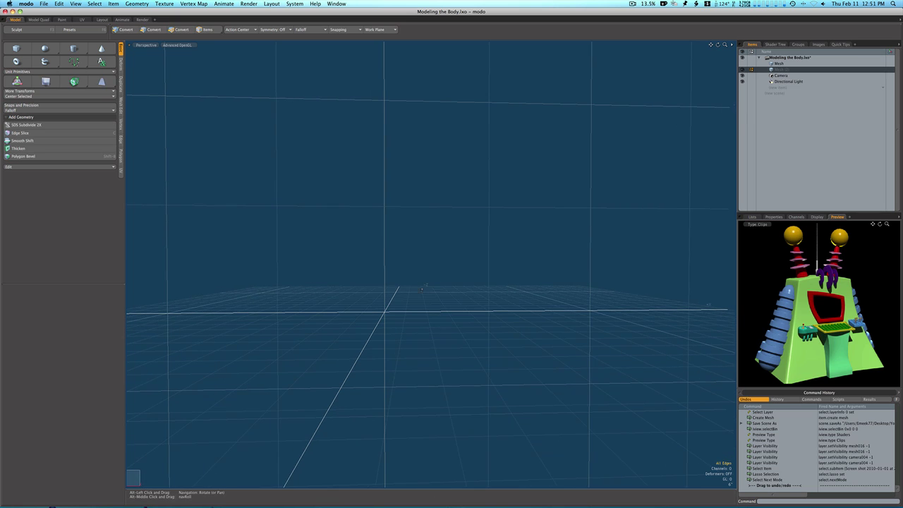
# Create a cube about 4'3.75" wide, 4'11.375" high and 29.875" deep, with four segments along its height
pyautogui.click(17, 48)
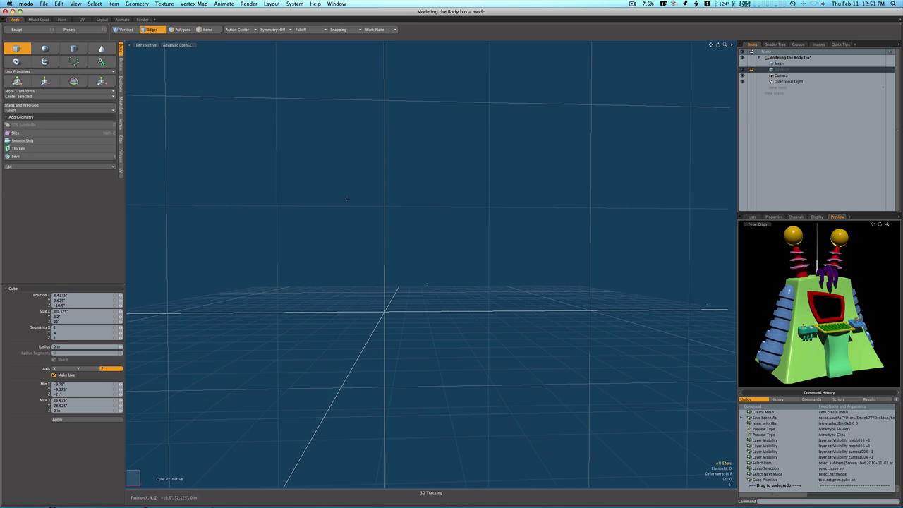
pyautogui.moveTo(387, 302); pyautogui.dragTo(526, 404)
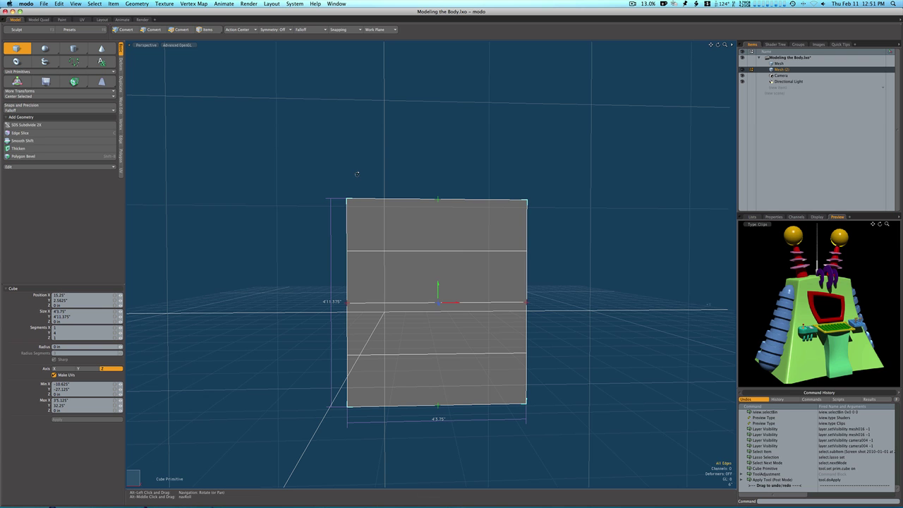
pyautogui.keyDown('alt'); pyautogui.moveTo(403, 195); pyautogui.dragTo(437, 282); pyautogui.keyUp('alt')
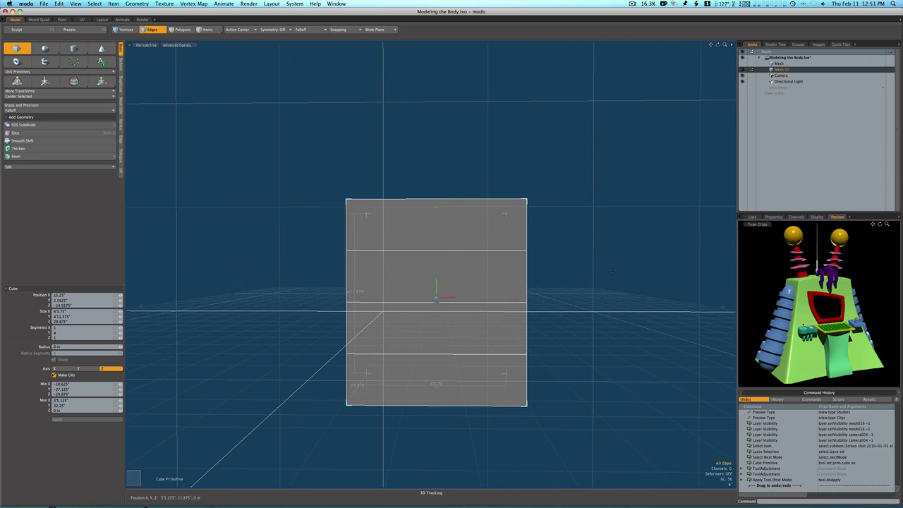
pyautogui.press('space')
# Hide the viewport grid and switch to vertex selection mode
pyautogui.keyDown('alt'); pyautogui.moveTo(609, 273); pyautogui.dragTo(513, 278); pyautogui.keyUp('alt')
pyautogui.hotkey('ctrl', '2')
pyautogui.click(589, 327)
pyautogui.scroll(-3, 560, 301)
pyautogui.press('space')
pyautogui.press('space')
# Select the bottom row of vertices and scale it outward to flare the base of the box
pyautogui.moveTo(292, 301)
pyautogui.mouseDown()
pyautogui.moveTo(332, 319)
pyautogui.moveTo(553, 370)
pyautogui.mouseUp()
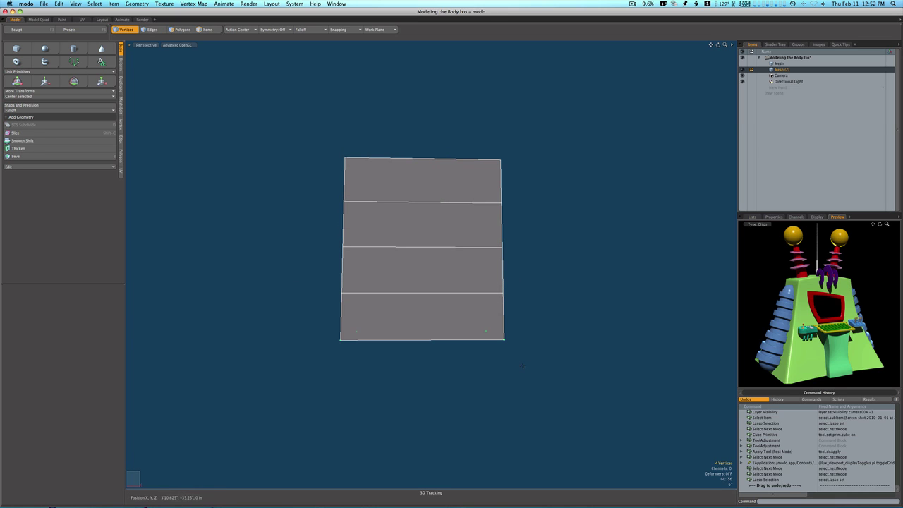
pyautogui.press('r')
pyautogui.moveTo(426, 335)
pyautogui.mouseDown()
pyautogui.moveTo(448, 309)
pyautogui.moveTo(432, 331)
pyautogui.mouseUp()
pyautogui.press('space')
# Scale the second vertex row from the bottom to about 110.5% and the middle vertices to about 100.5%
pyautogui.moveTo(302, 259); pyautogui.dragTo(598, 316, button='right')
pyautogui.press('r')
pyautogui.moveTo(421, 295); pyautogui.dragTo(429, 291)
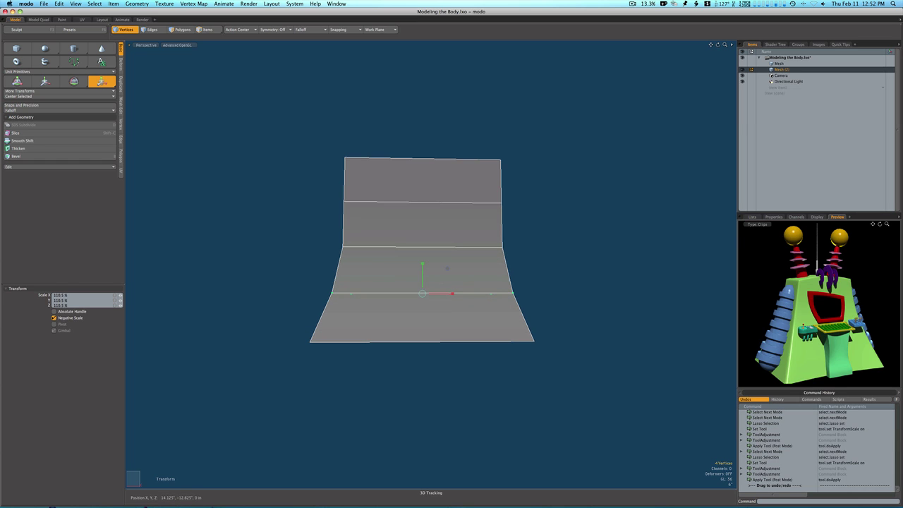
pyautogui.press('space')
pyautogui.moveTo(311, 221); pyautogui.dragTo(568, 267, button='right')
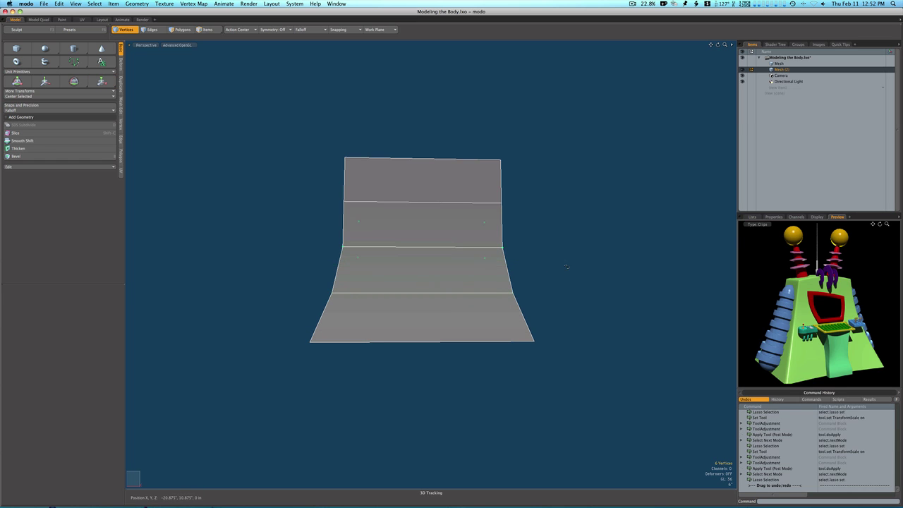
pyautogui.press('r')
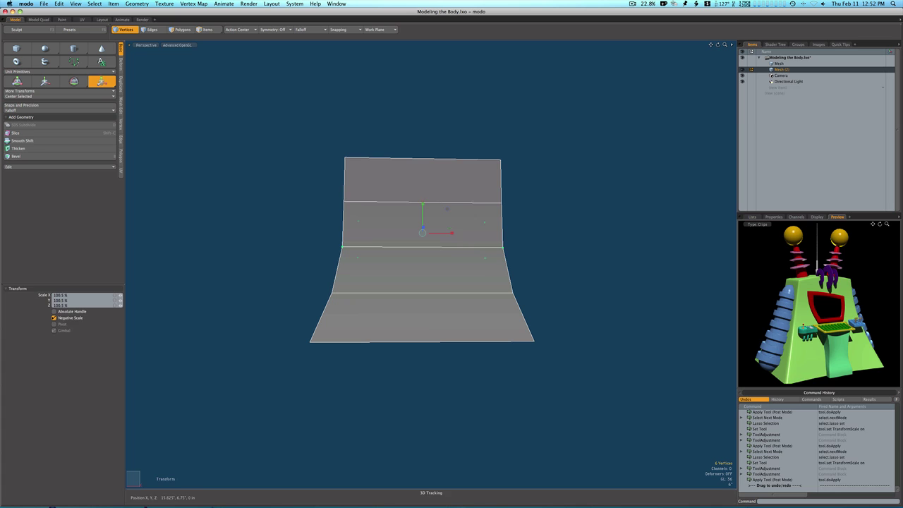
pyautogui.press('space')
# Select the top row of vertices and scale it inward to narrow the top of the body
pyautogui.moveTo(305, 128); pyautogui.dragTo(639, 198, button='right')
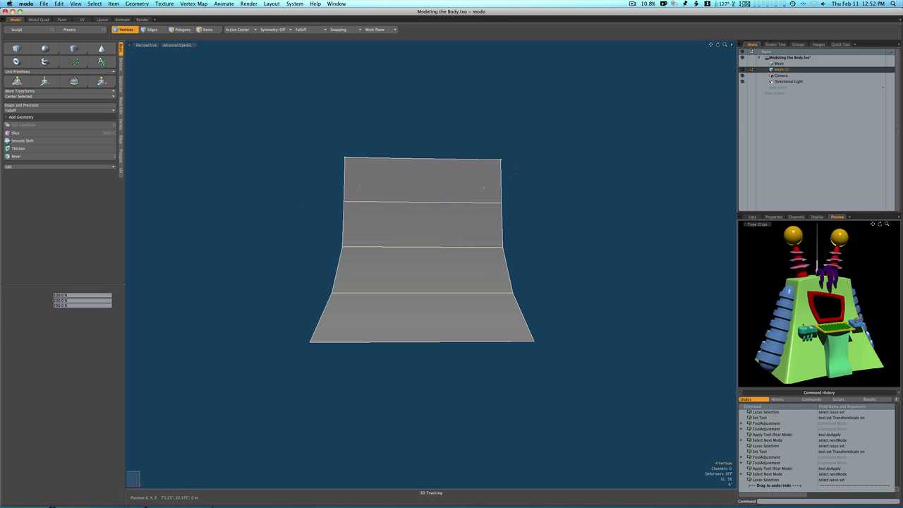
pyautogui.press('r')
pyautogui.moveTo(427, 177); pyautogui.dragTo(354, 177)
pyautogui.press('space')
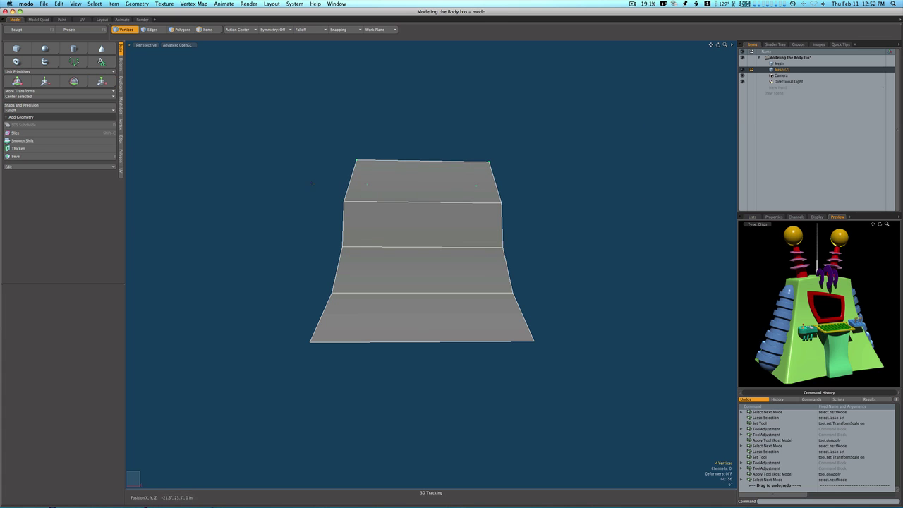
# Scale the second vertex row from the top down to about 91% to smooth the side profile
pyautogui.moveTo(312, 184)
pyautogui.mouseDown(button='right')
pyautogui.moveTo(603, 211)
pyautogui.moveTo(615, 230)
pyautogui.mouseUp(button='right')
pyautogui.press('r')
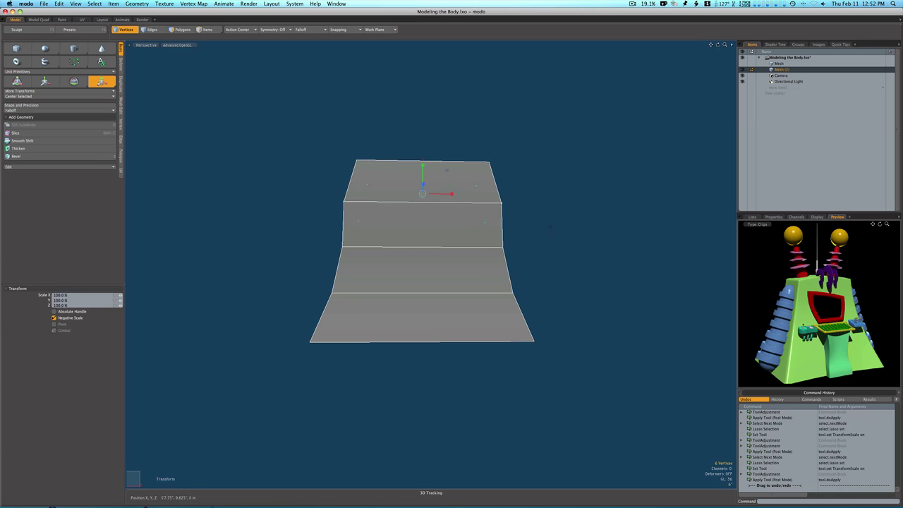
pyautogui.moveTo(425, 200); pyautogui.dragTo(414, 199)
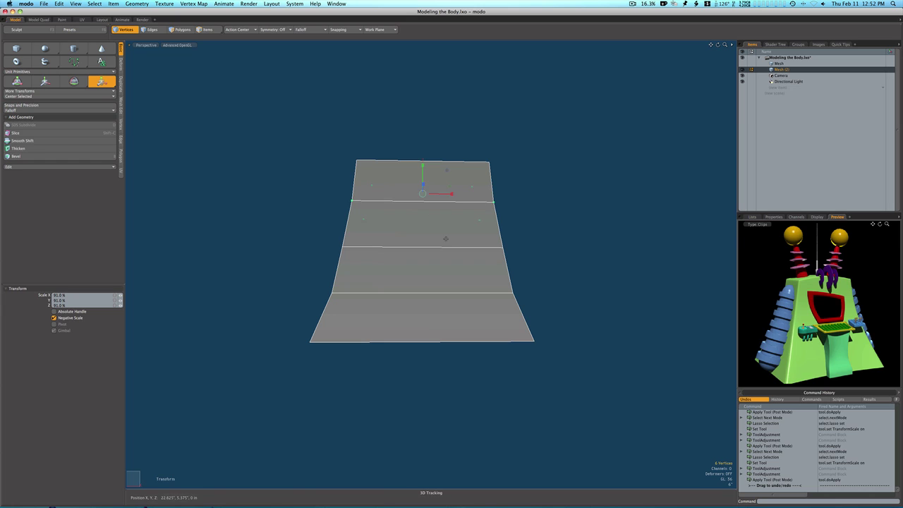
pyautogui.press('space')
# Scale the second vertex row from the bottom to about 103% to even out the lower curve
pyautogui.moveTo(304, 266)
pyautogui.mouseDown(button='right')
pyautogui.moveTo(459, 312)
pyautogui.moveTo(625, 323)
pyautogui.mouseUp(button='right')
pyautogui.press('r')
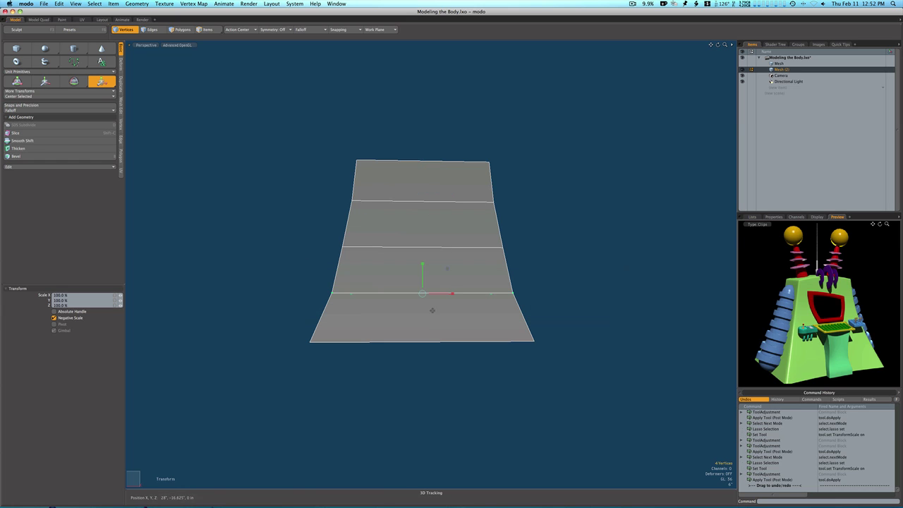
pyautogui.moveTo(419, 299); pyautogui.dragTo(427, 299)
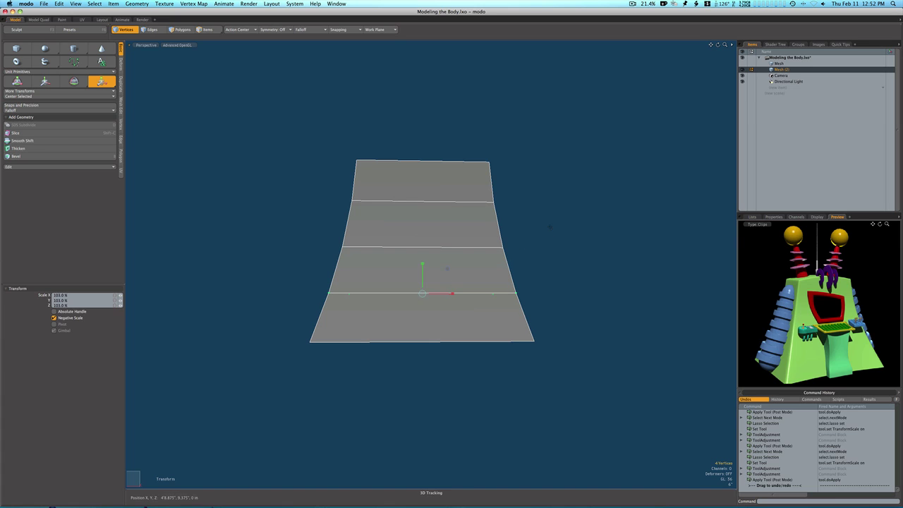
pyautogui.press('space')
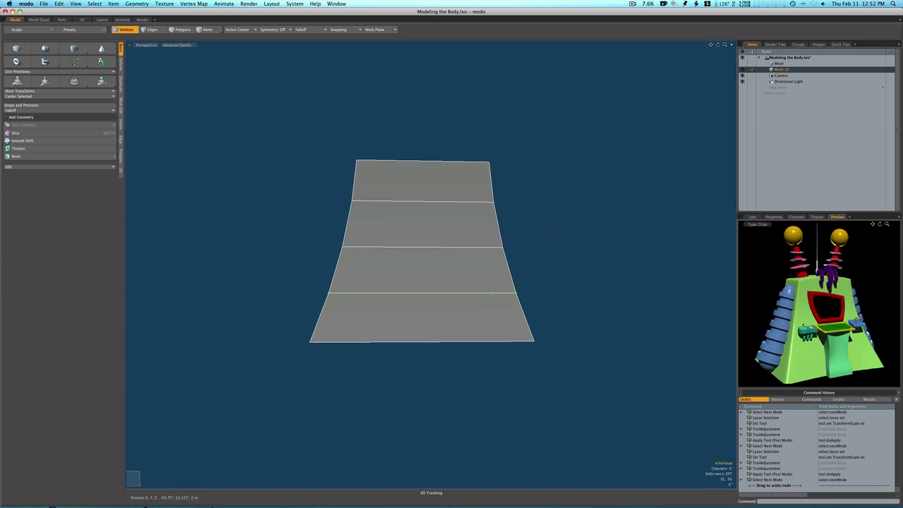
# Clear the vertex selection and preview the body as a subdivision surface, including its underside, returning to plain polygons
pyautogui.press('Tab')
pyautogui.click(502, 244)
pyautogui.click(553, 224)
pyautogui.press('space')
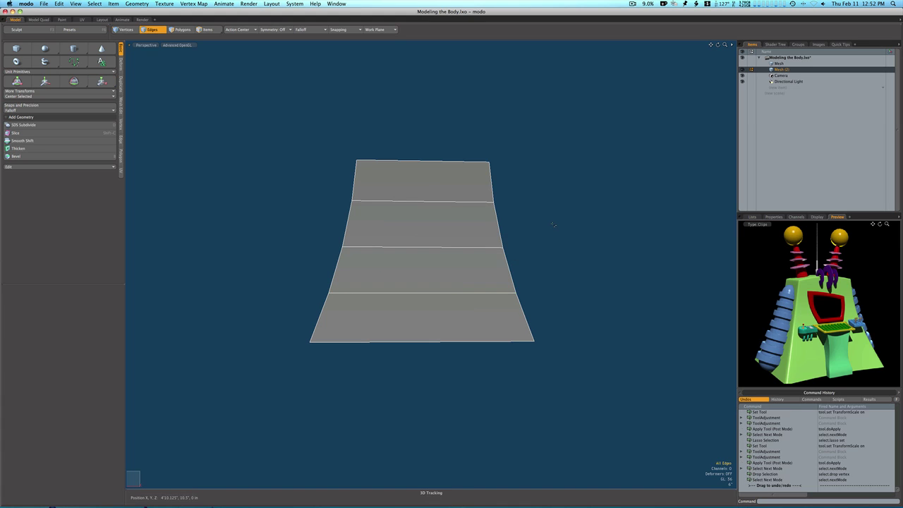
pyautogui.press('space')
pyautogui.press('space')
pyautogui.press('Tab')
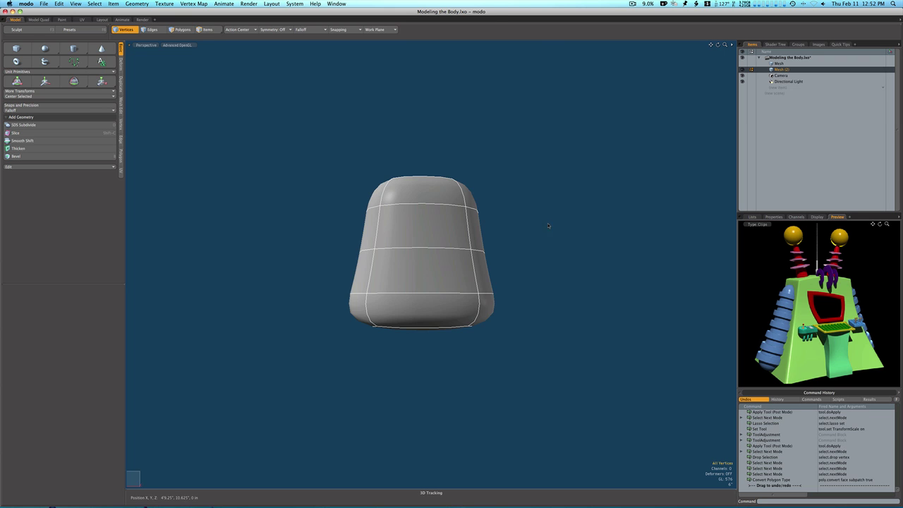
pyautogui.keyDown('alt'); pyautogui.moveTo(558, 260); pyautogui.dragTo(445, 350); pyautogui.keyUp('alt')
pyautogui.press('Tab')
# Delete the body's bottom polygon and briefly preview the open-bottomed shape as a subdivision surface
pyautogui.press('space')
pyautogui.press('space')
pyautogui.click(445, 350)
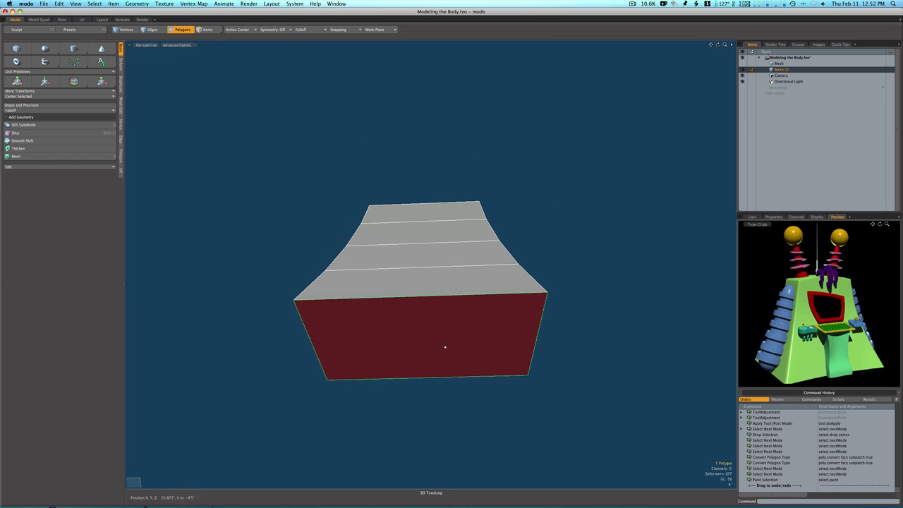
pyautogui.press('Delete')
pyautogui.press('Tab')
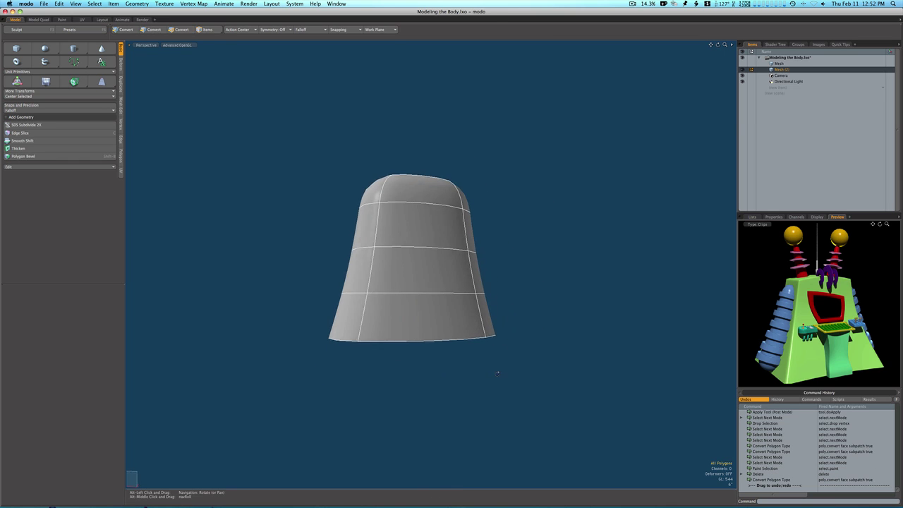
pyautogui.keyDown('alt'); pyautogui.moveTo(497, 372); pyautogui.dragTo(479, 391); pyautogui.keyUp('alt')
pyautogui.press('Tab')
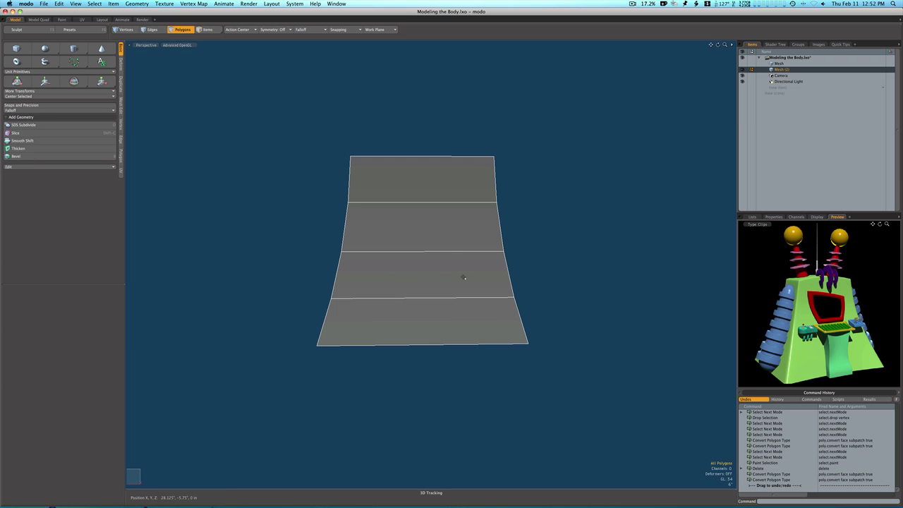
# Loop-slice from two upper polygons on the narrow side, with count 2, symmetry mode and position 5.5%
pyautogui.moveTo(451, 279)
pyautogui.keyDown('alt'); pyautogui.mouseDown()
pyautogui.moveTo(524, 300)
pyautogui.moveTo(555, 298)
pyautogui.moveTo(554, 277)
pyautogui.moveTo(508, 300)
pyautogui.mouseUp(); pyautogui.keyUp('alt')
pyautogui.moveTo(368, 268); pyautogui.dragTo(371, 237)
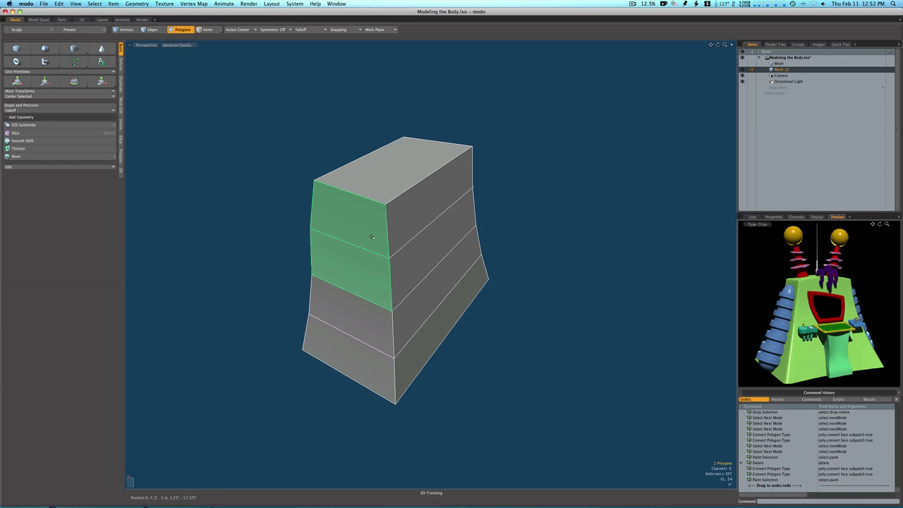
pyautogui.hotkey('alt', 'c')
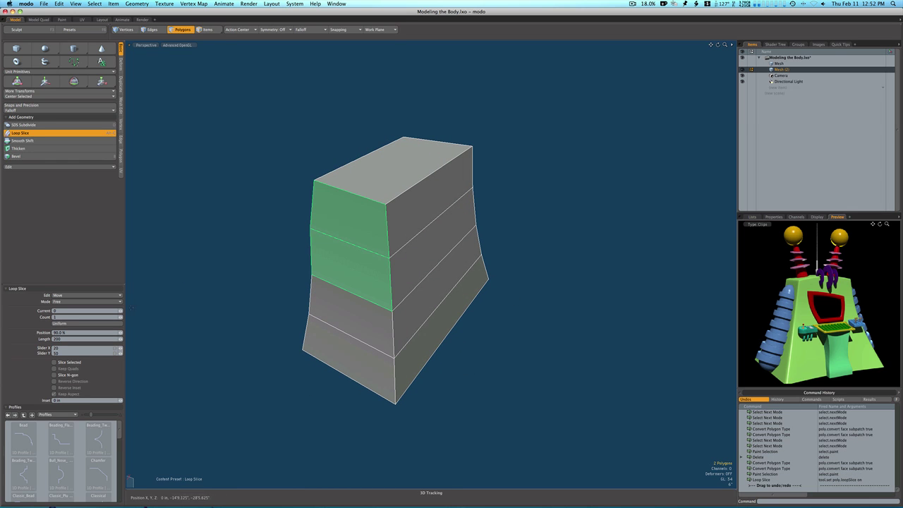
pyautogui.click(121, 317)
pyautogui.click(119, 302)
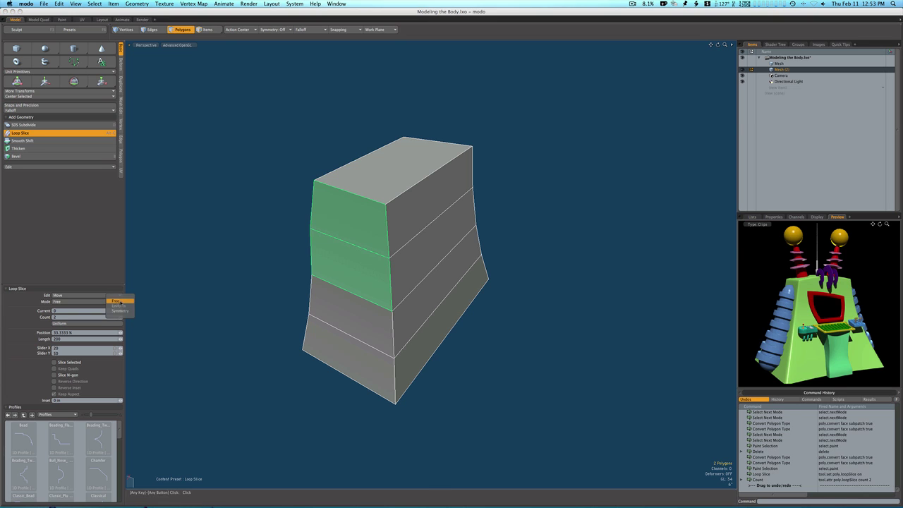
pyautogui.click(120, 311)
pyautogui.click(198, 304)
pyautogui.moveTo(157, 57); pyautogui.dragTo(132, 57)
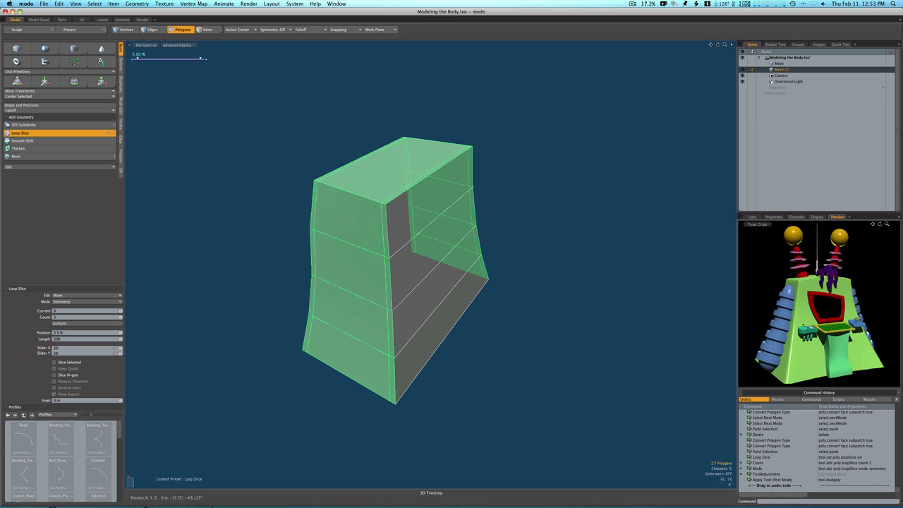
pyautogui.press('space')
# Loop-slice from two upper polygons on the wide face with a symmetrical pair of cuts at 2%
pyautogui.click(550, 170)
pyautogui.moveTo(552, 202)
pyautogui.keyDown('alt'); pyautogui.mouseDown()
pyautogui.moveTo(387, 235)
pyautogui.moveTo(386, 211)
pyautogui.mouseUp(); pyautogui.keyUp('alt')
pyautogui.hotkey('alt', 'c')
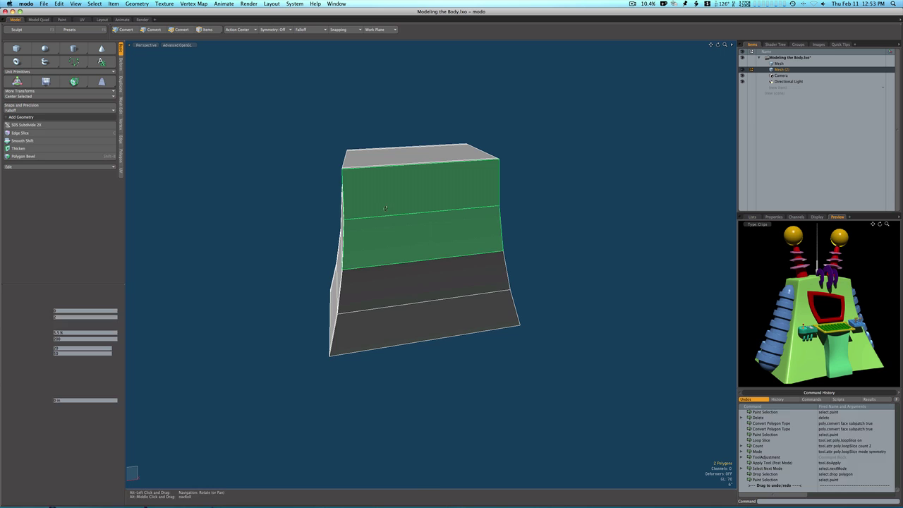
pyautogui.moveTo(140, 58); pyautogui.dragTo(135, 58)
pyautogui.press('space')
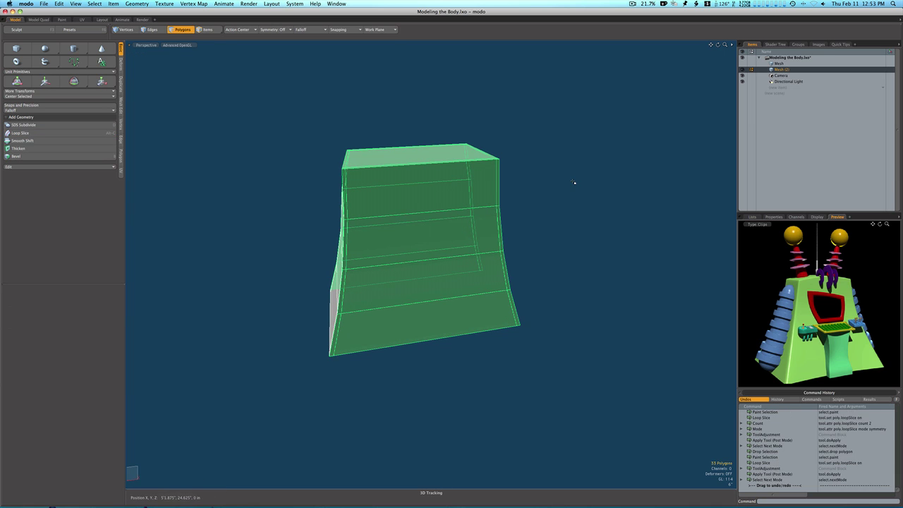
# Add a single free-mode loop slice around the top tier of polygons, placed close to the upper edge
pyautogui.click(575, 184)
pyautogui.moveTo(408, 205)
pyautogui.keyDown('alt'); pyautogui.mouseDown()
pyautogui.moveTo(452, 208)
pyautogui.moveTo(376, 207)
pyautogui.moveTo(385, 206)
pyautogui.mouseUp(); pyautogui.keyUp('alt')
pyautogui.hotkey('alt', 'c')
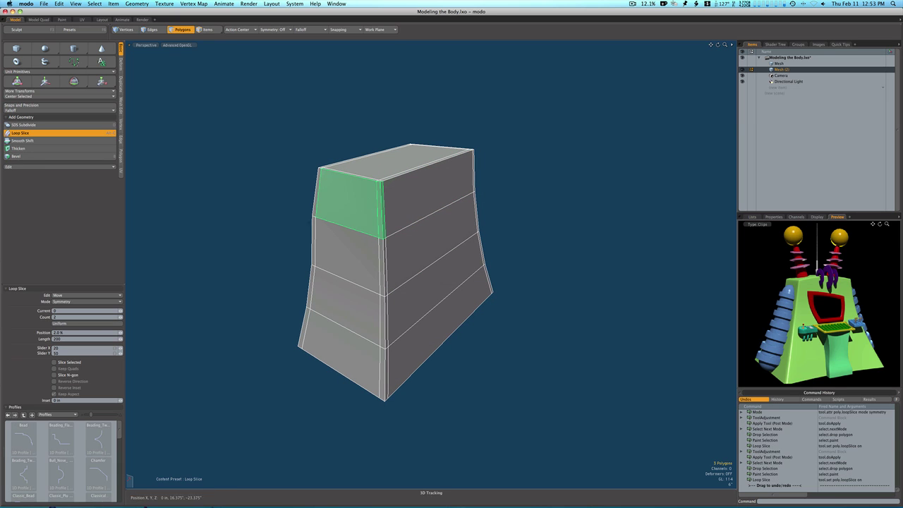
pyautogui.click(120, 318)
pyautogui.click(119, 302)
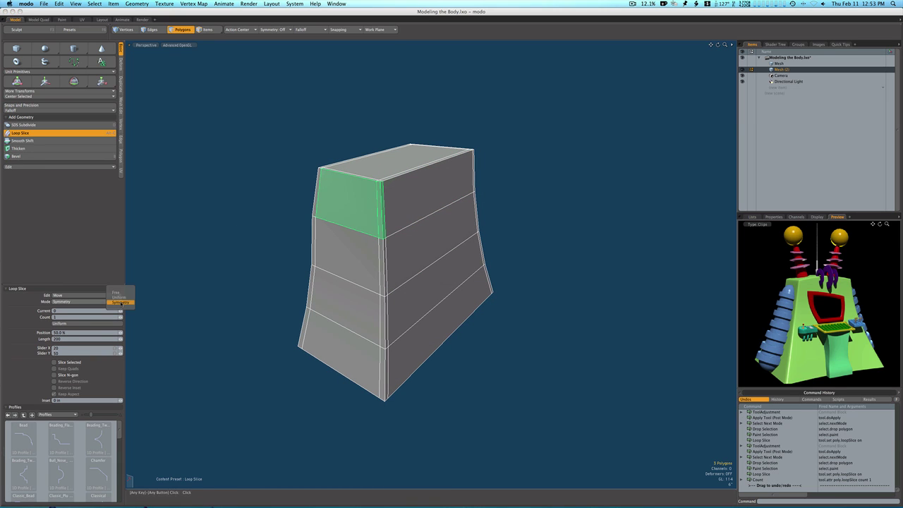
pyautogui.click(117, 292)
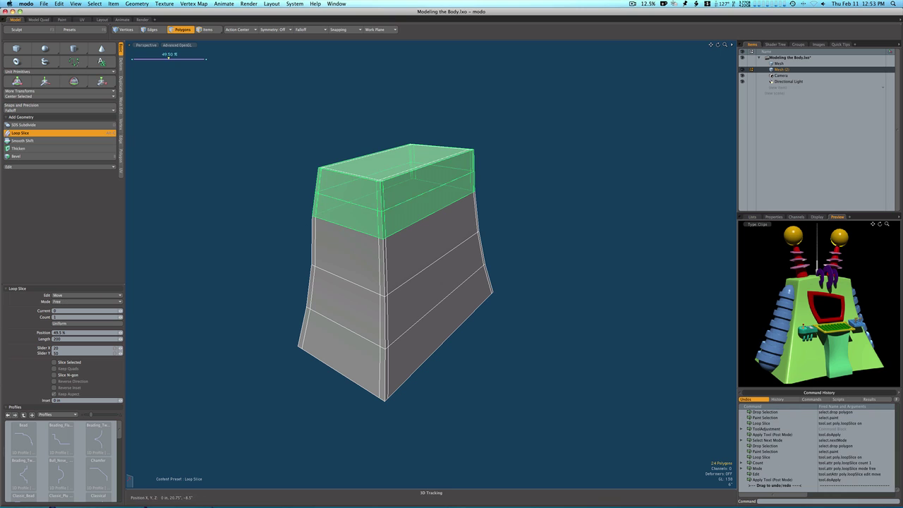
pyautogui.press('space')
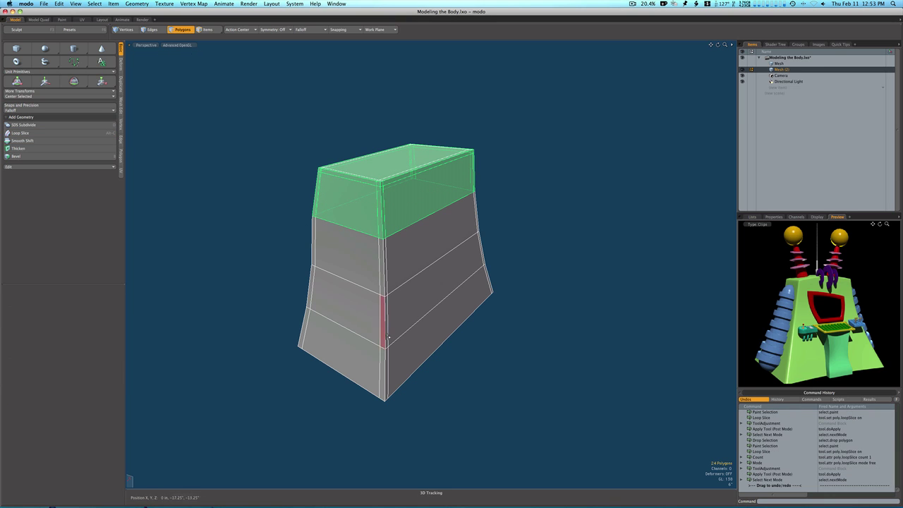
# Clear the polygon selection, convert the body to a subdivision surface and inspect its edges from several sides
pyautogui.click(545, 185)
pyautogui.press('Tab')
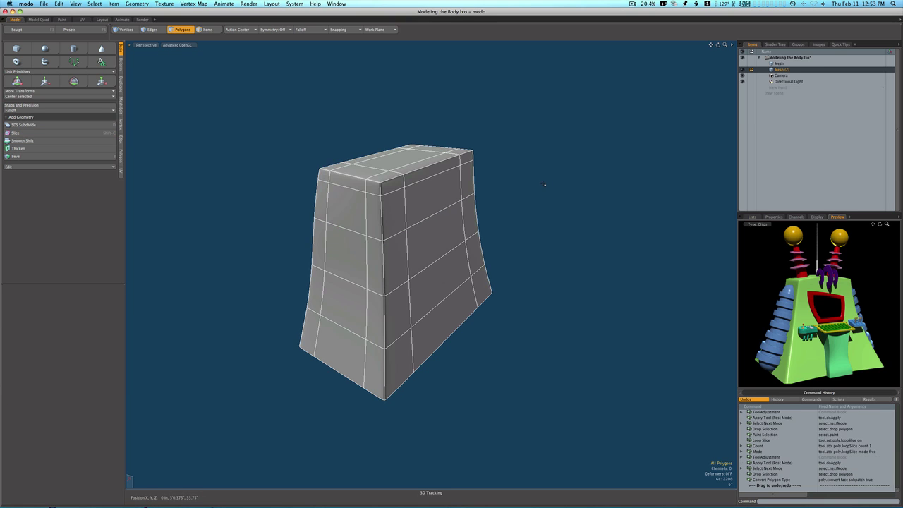
pyautogui.keyDown('alt'); pyautogui.moveTo(542, 186); pyautogui.dragTo(302, 177); pyautogui.keyUp('alt')
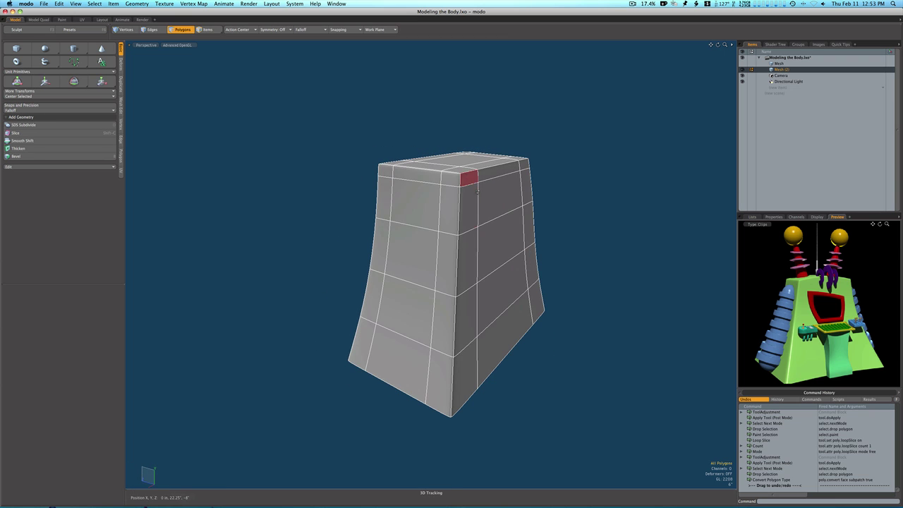
pyautogui.keyDown('alt'); pyautogui.moveTo(447, 178); pyautogui.dragTo(329, 196); pyautogui.keyUp('alt')
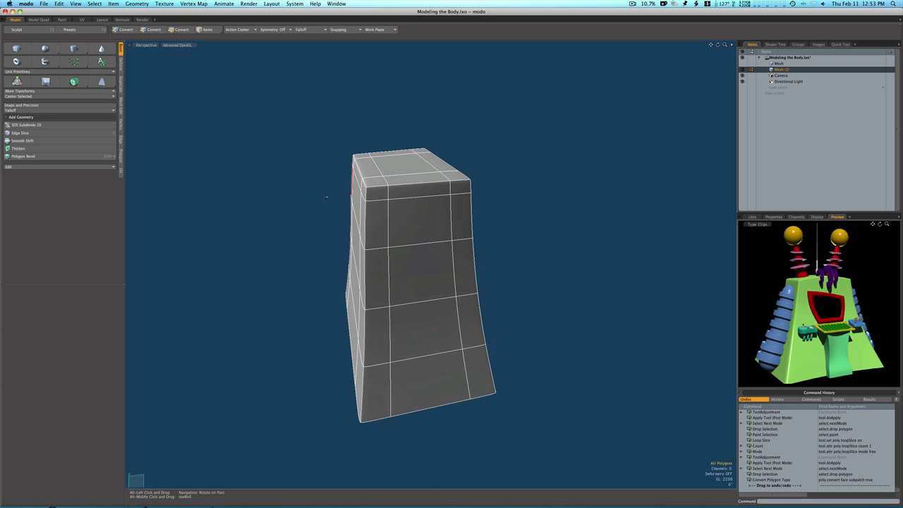
# Lasso the vertices along the body's top edge on the narrow side and move them horizontally outward
pyautogui.press('space')
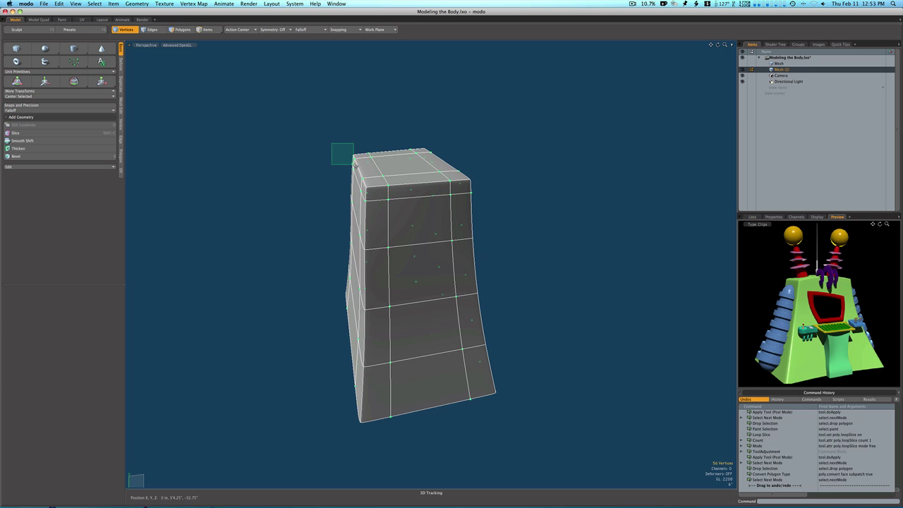
pyautogui.moveTo(354, 164); pyautogui.dragTo(354, 163, button='right')
pyautogui.press('w')
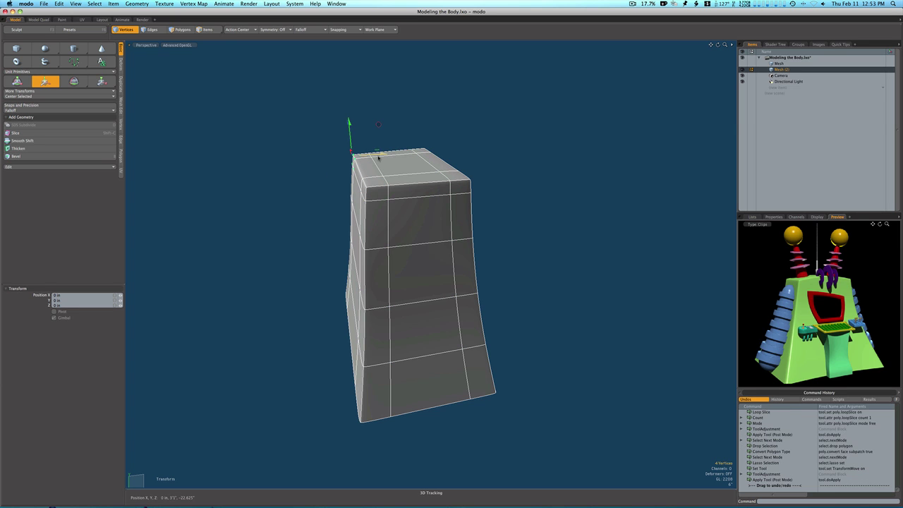
pyautogui.moveTo(378, 158); pyautogui.dragTo(350, 153)
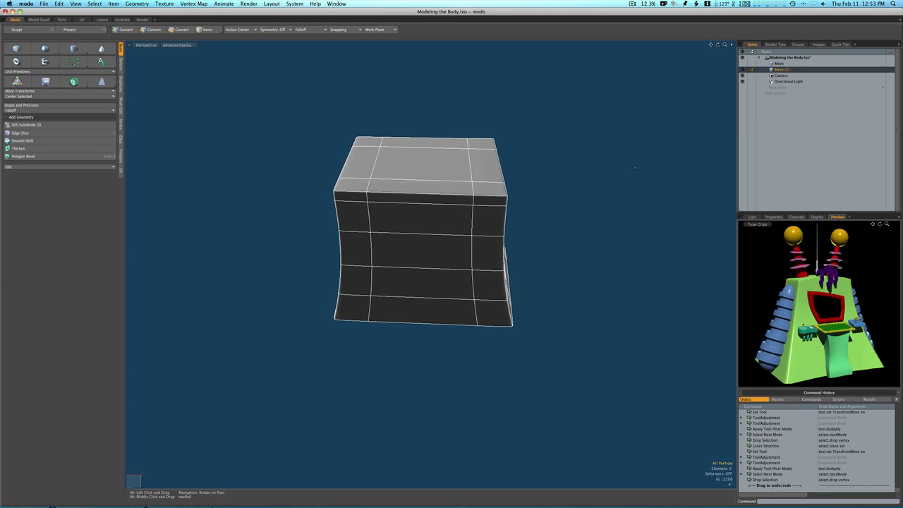
pyautogui.keyDown('alt'); pyautogui.moveTo(632, 161); pyautogui.dragTo(635, 124); pyautogui.keyUp('alt')
pyautogui.moveTo(546, 200)
pyautogui.keyDown('alt'); pyautogui.keyDown('shift'); pyautogui.mouseDown()
pyautogui.moveTo(553, 167)
pyautogui.moveTo(539, 186)
pyautogui.moveTo(532, 180)
pyautogui.moveTo(541, 170)
pyautogui.moveTo(544, 191)
pyautogui.moveTo(518, 200)
pyautogui.moveTo(453, 188)
pyautogui.mouseUp(); pyautogui.keyUp('shift'); pyautogui.keyUp('alt')
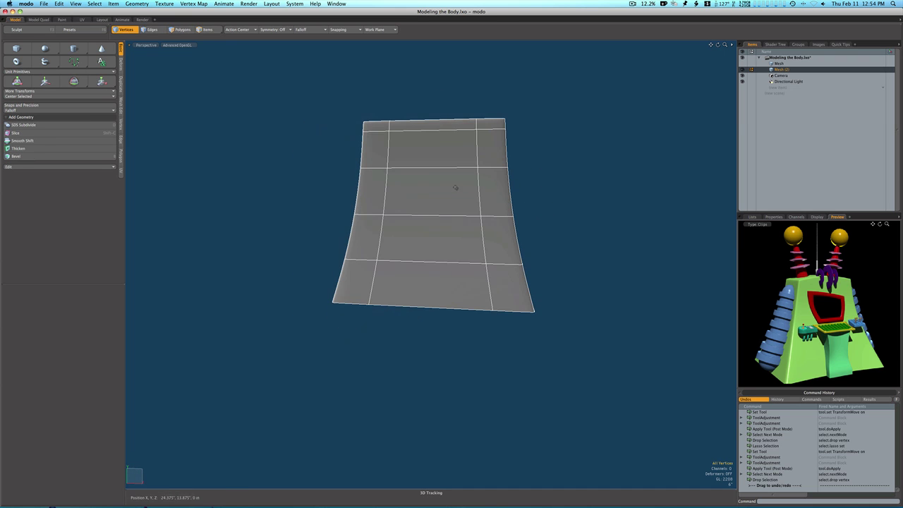
# Loop-slice the body through the wide face's central polygons with a single free-mode cut at about 50%, then clear the selection
pyautogui.press('space')
pyautogui.press('space')
pyautogui.moveTo(432, 244); pyautogui.dragTo(426, 210)
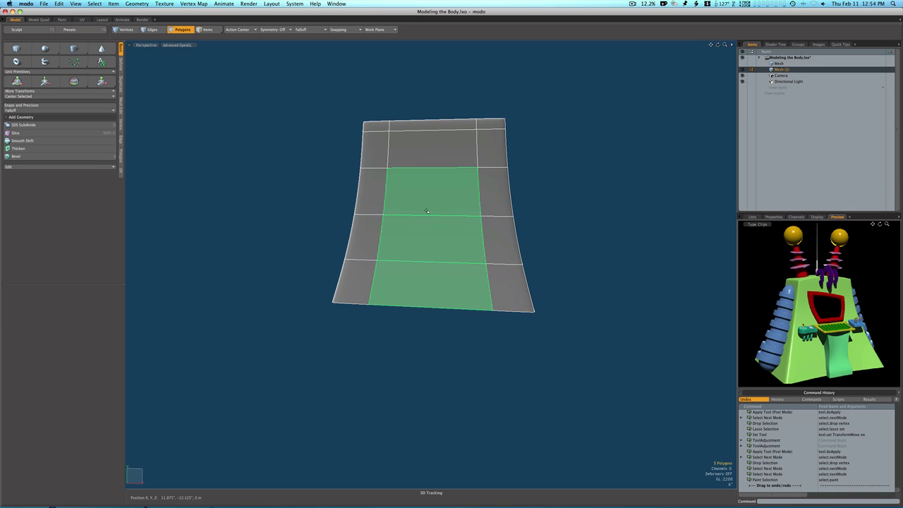
pyautogui.hotkey('alt', 'c')
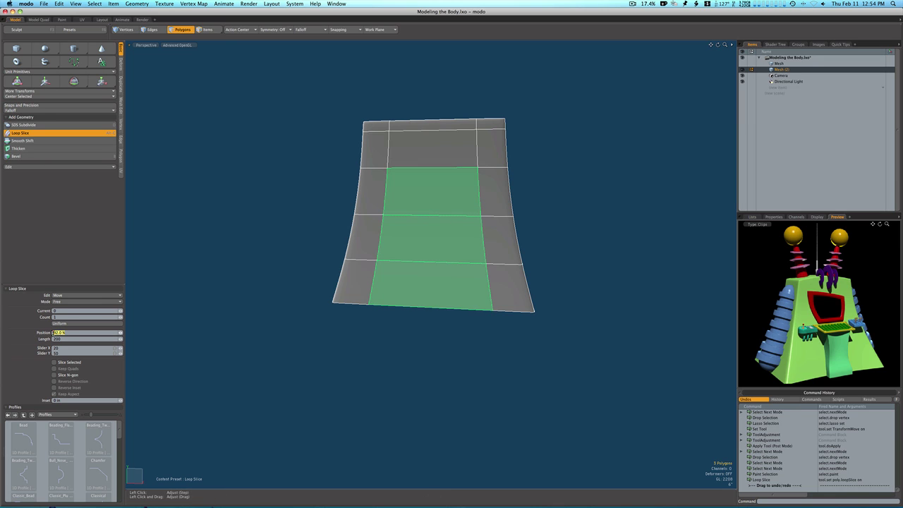
pyautogui.click(421, 205)
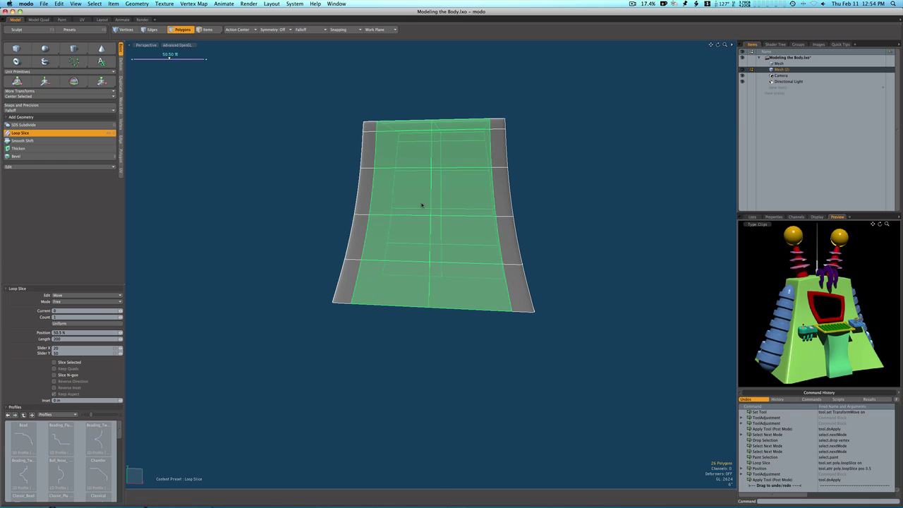
pyautogui.press('space')
pyautogui.click(288, 215)
pyautogui.keyDown('alt'); pyautogui.moveTo(294, 202); pyautogui.dragTo(299, 209); pyautogui.keyUp('alt')
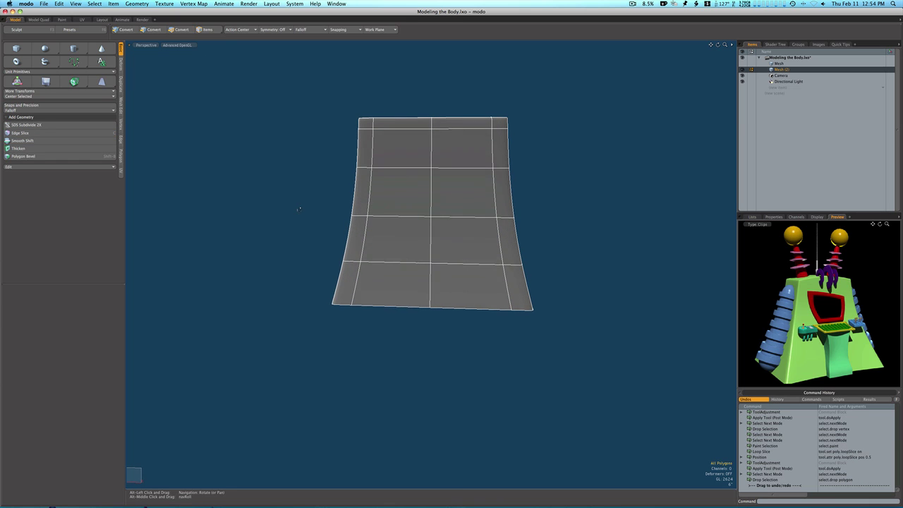
# Lasso the middle vertices across the body's top and raise them 6.5" in Y to arch the top
pyautogui.press('space')
pyautogui.moveTo(407, 96)
pyautogui.mouseDown(button='right')
pyautogui.moveTo(433, 163)
pyautogui.moveTo(448, 165)
pyautogui.mouseUp(button='right')
pyautogui.moveTo(441, 200)
pyautogui.keyDown('alt'); pyautogui.mouseDown()
pyautogui.moveTo(464, 250)
pyautogui.moveTo(468, 238)
pyautogui.moveTo(406, 203)
pyautogui.moveTo(419, 132)
pyautogui.mouseUp(); pyautogui.keyUp('alt')
pyautogui.press('w')
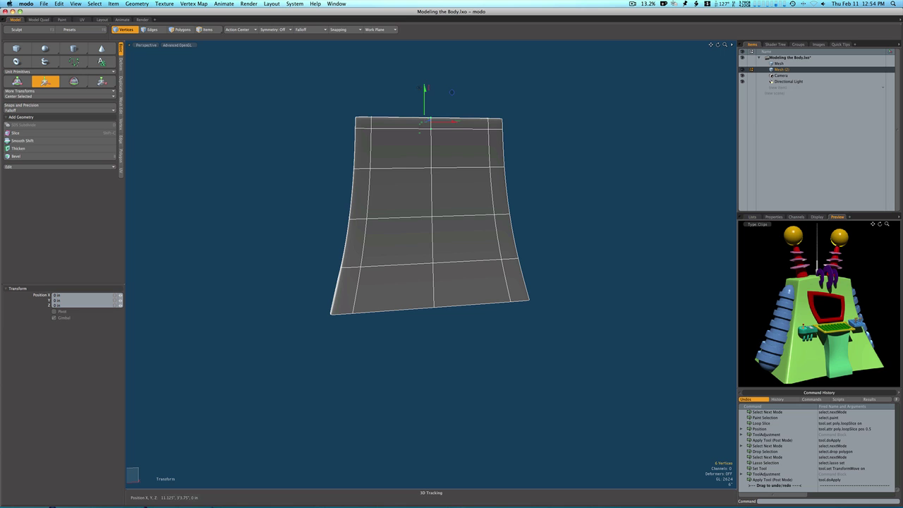
pyautogui.moveTo(425, 89); pyautogui.dragTo(424, 66)
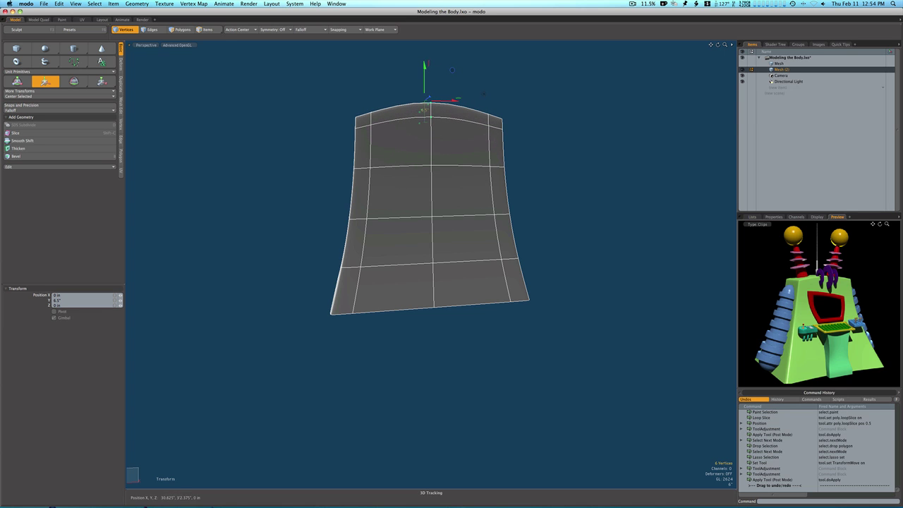
pyautogui.press('space')
pyautogui.click(484, 94)
pyautogui.keyDown('alt'); pyautogui.moveTo(484, 94); pyautogui.dragTo(441, 207); pyautogui.keyUp('alt')
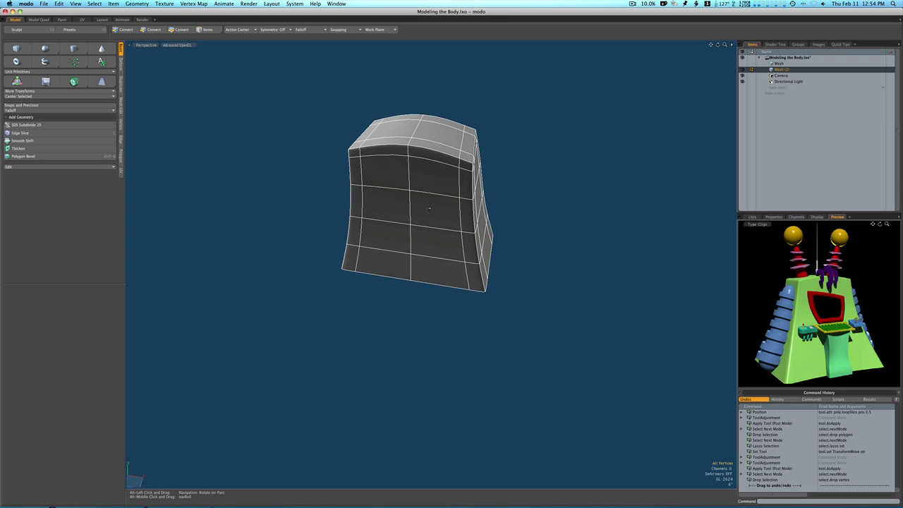
pyautogui.keyDown('alt'); pyautogui.moveTo(441, 191); pyautogui.dragTo(444, 200); pyautogui.keyUp('alt')
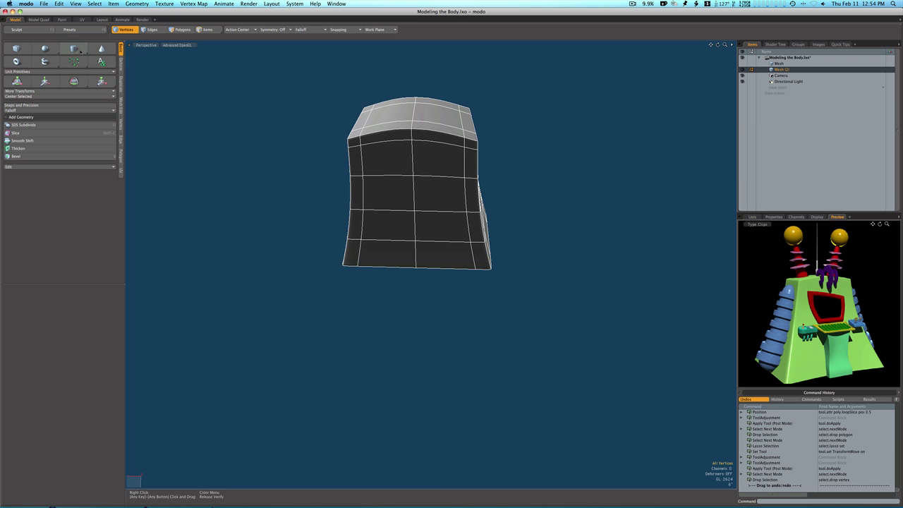
# Add a new mesh item and create a flat 24-sided Y-axis cylinder in it, about 6" in radius and 2.6" high
pyautogui.click(780, 88)
pyautogui.click(781, 92)
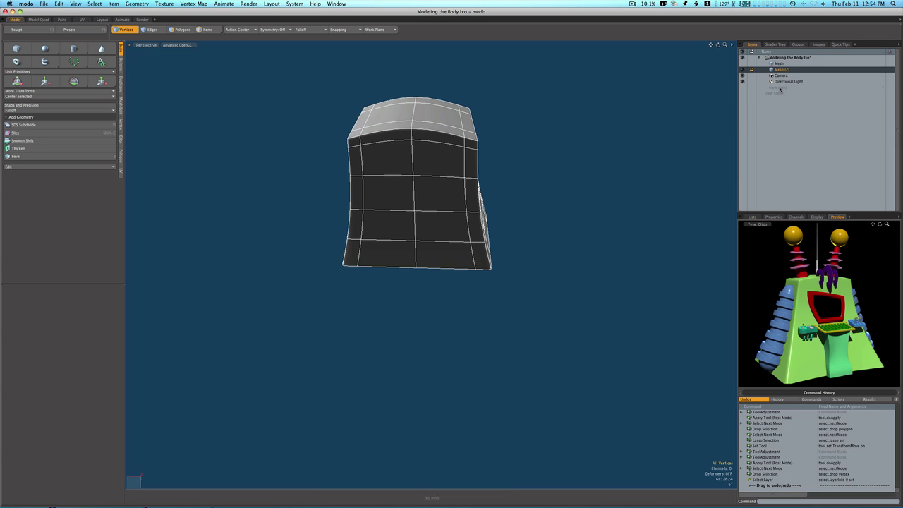
pyautogui.click(74, 50)
pyautogui.keyDown('alt'); pyautogui.moveTo(399, 183); pyautogui.dragTo(394, 206); pyautogui.keyUp('alt')
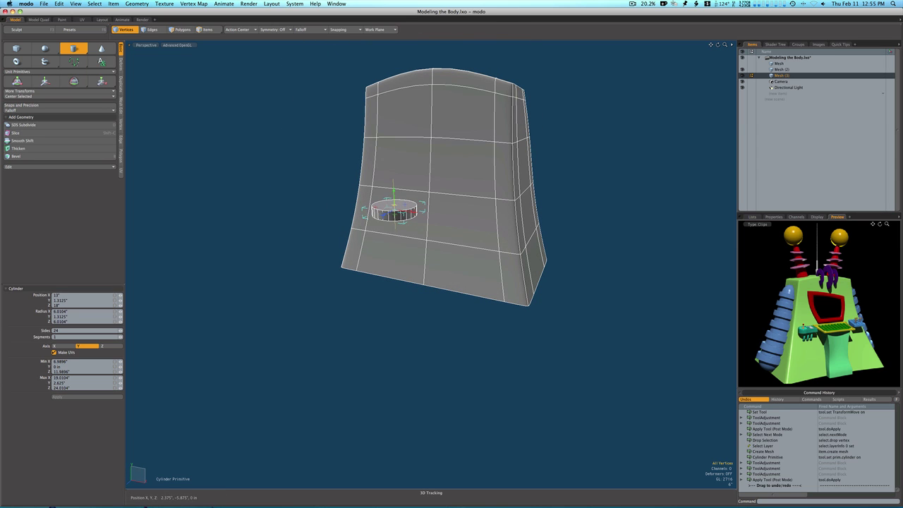
pyautogui.press('space')
# Inset the cylinder's top and bottom cap polygons by about 2.575" and bridge them to open a hole through it
pyautogui.press('space')
pyautogui.press('space')
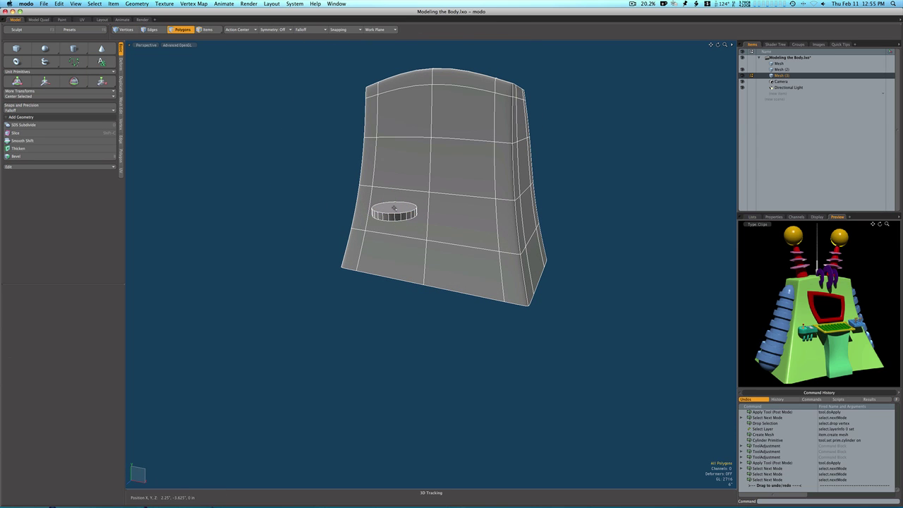
pyautogui.click(394, 208)
pyautogui.keyDown('alt'); pyautogui.moveTo(394, 209); pyautogui.dragTo(398, 171); pyautogui.keyUp('alt')
pyautogui.keyDown('shift'); pyautogui.click(397, 209); pyautogui.keyUp('shift')
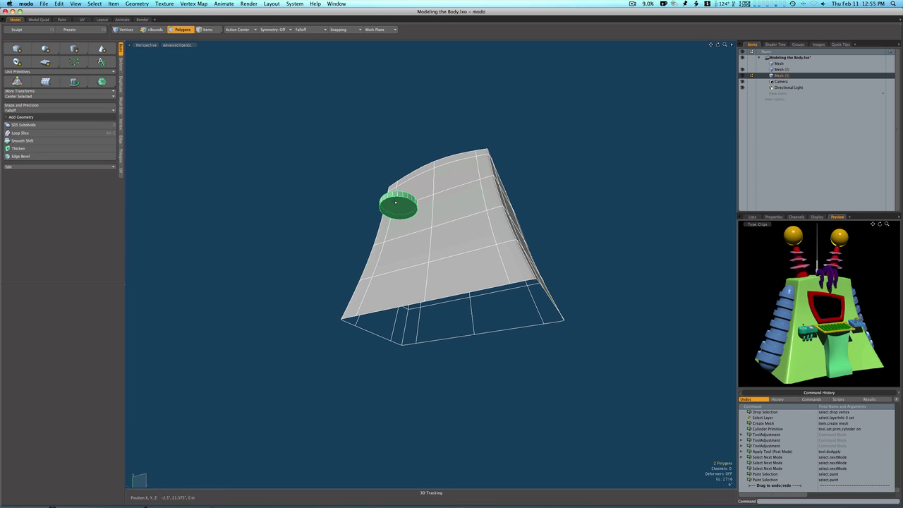
pyautogui.press('b')
pyautogui.click(393, 228)
pyautogui.keyDown('alt'); pyautogui.moveTo(392, 227); pyautogui.dragTo(437, 249); pyautogui.keyUp('alt')
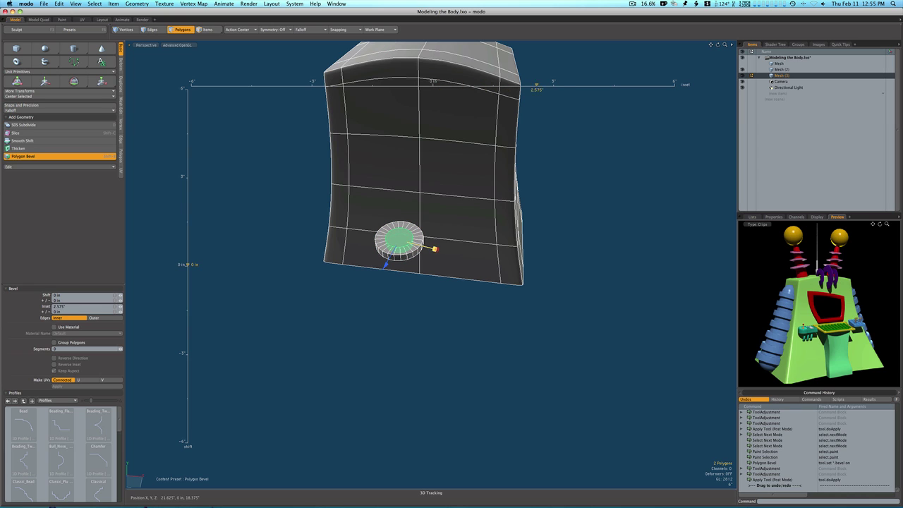
pyautogui.press('space')
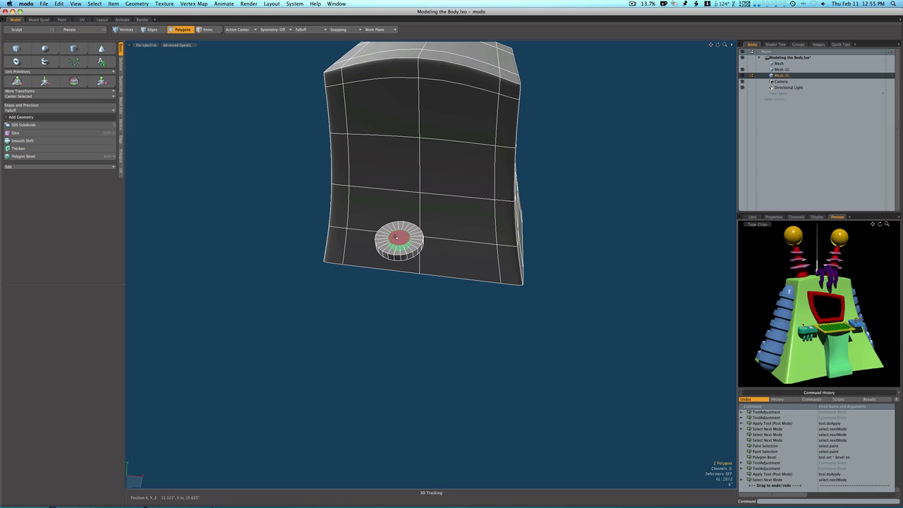
pyautogui.rightClick(396, 237)
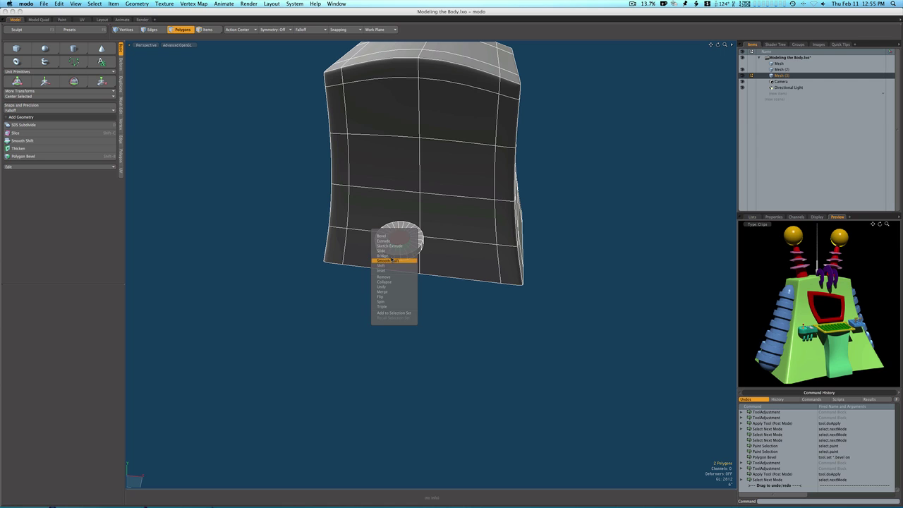
pyautogui.click(384, 255)
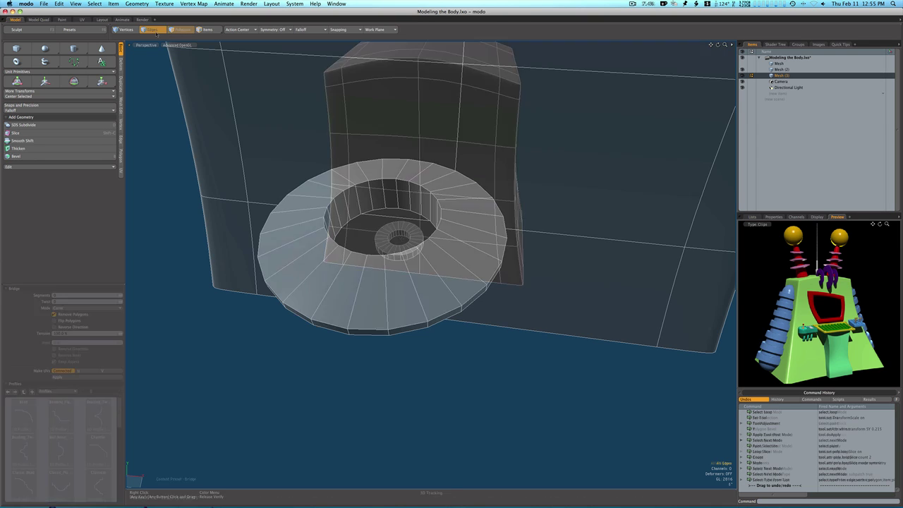
# Bevel both edge loops around the ring's hole with a 0.25" inset and briefly preview the ring subdivided
pyautogui.doubleClick(360, 184)
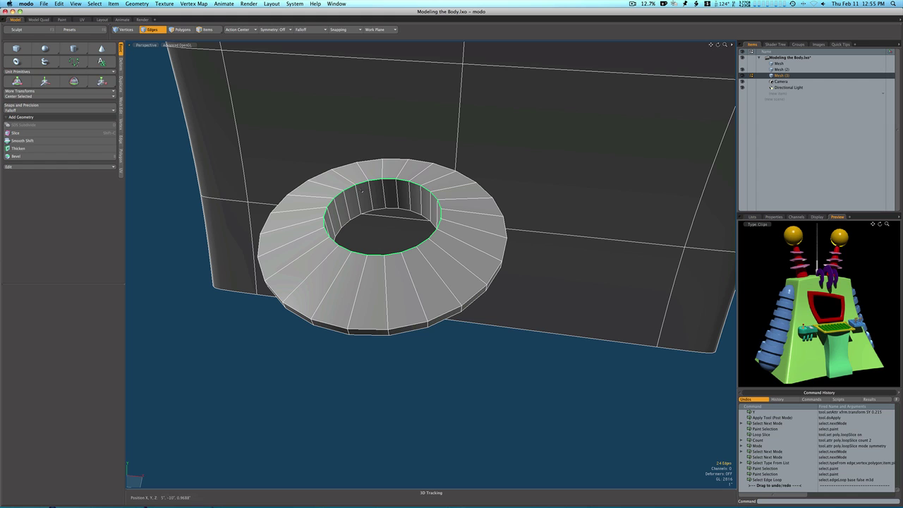
pyautogui.keyDown('shift'); pyautogui.doubleClick(366, 212); pyautogui.keyUp('shift')
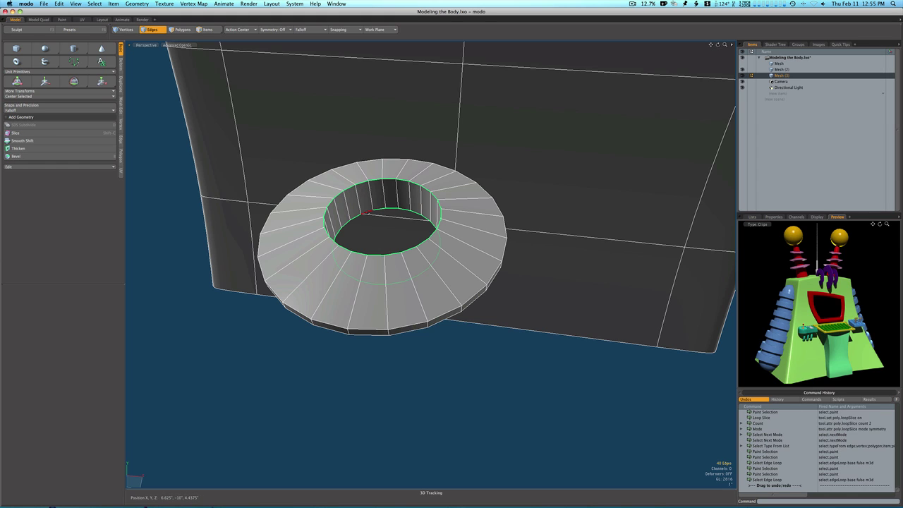
pyautogui.press('b')
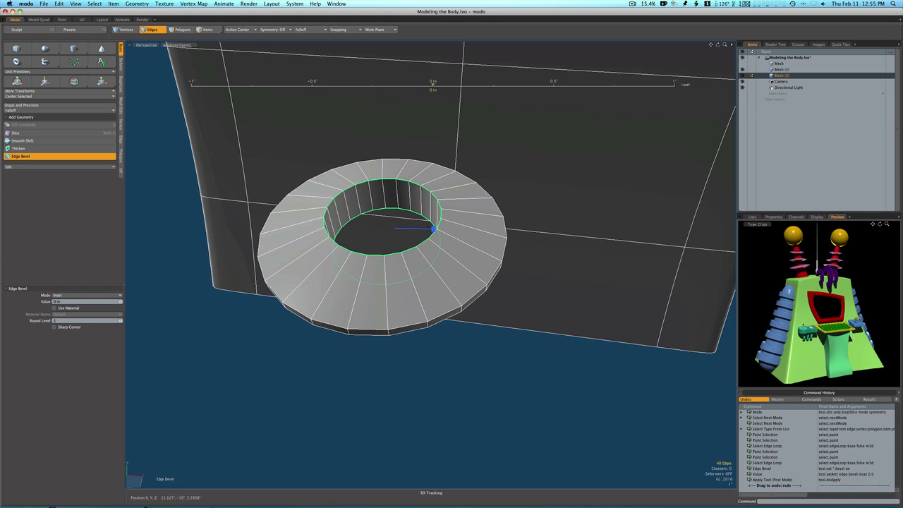
pyautogui.moveTo(433, 229)
pyautogui.mouseDown()
pyautogui.moveTo(524, 229)
pyautogui.moveTo(493, 228)
pyautogui.mouseUp()
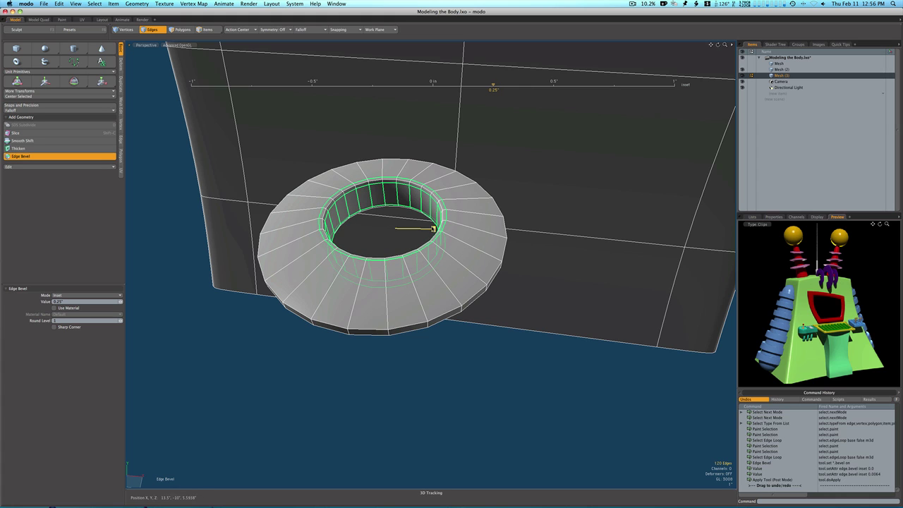
pyautogui.press('space')
pyautogui.click(402, 380)
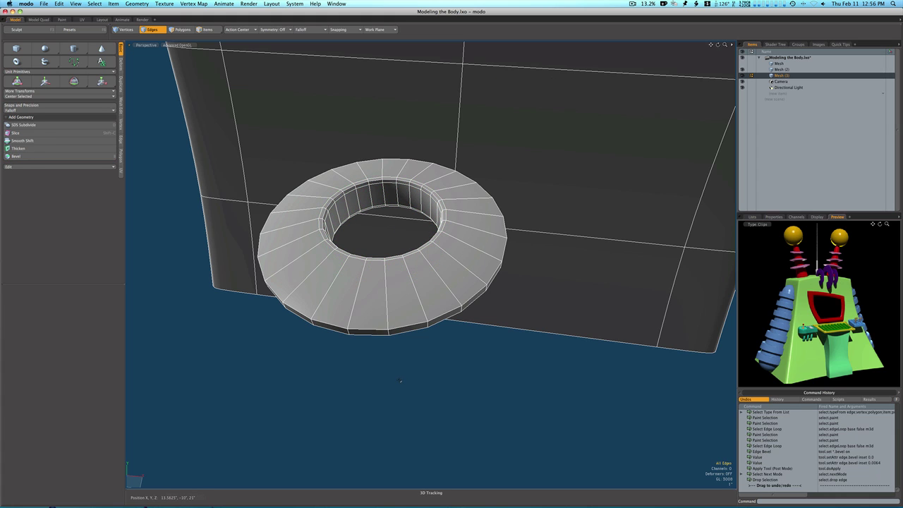
pyautogui.press('Tab')
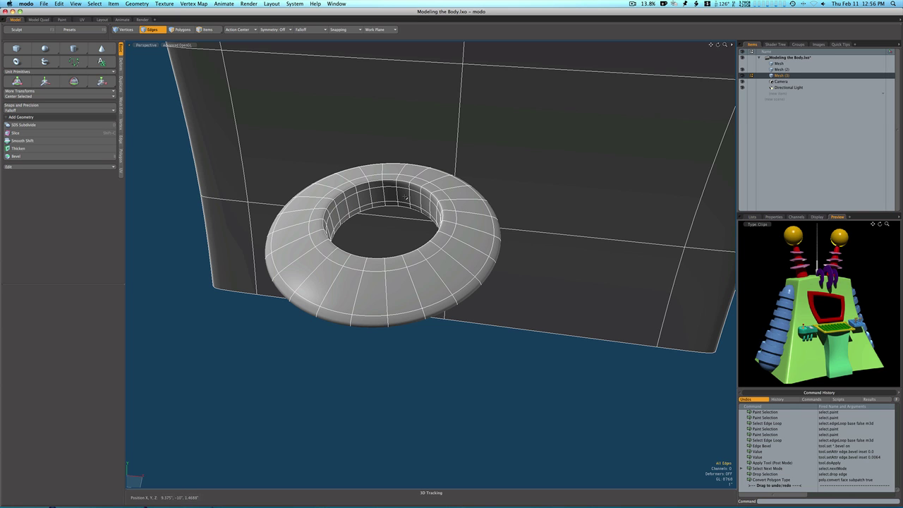
pyautogui.press('Tab')
# Bevel the ring's two outer rim edge loops with an inset of about 0.0938" and convert the ring to a subdivision surface
pyautogui.moveTo(396, 231); pyautogui.dragTo(381, 261, button='middle')
pyautogui.doubleClick(381, 264)
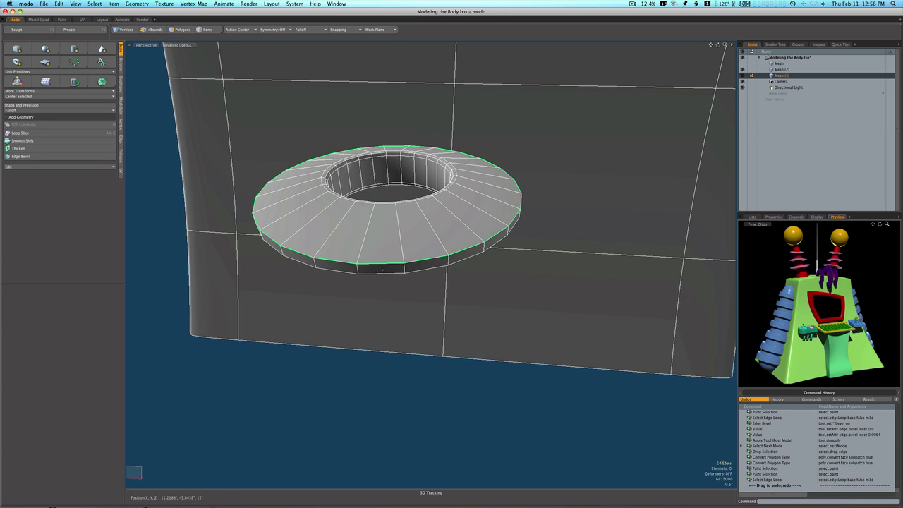
pyautogui.keyDown('shift'); pyautogui.doubleClick(382, 273); pyautogui.keyUp('shift')
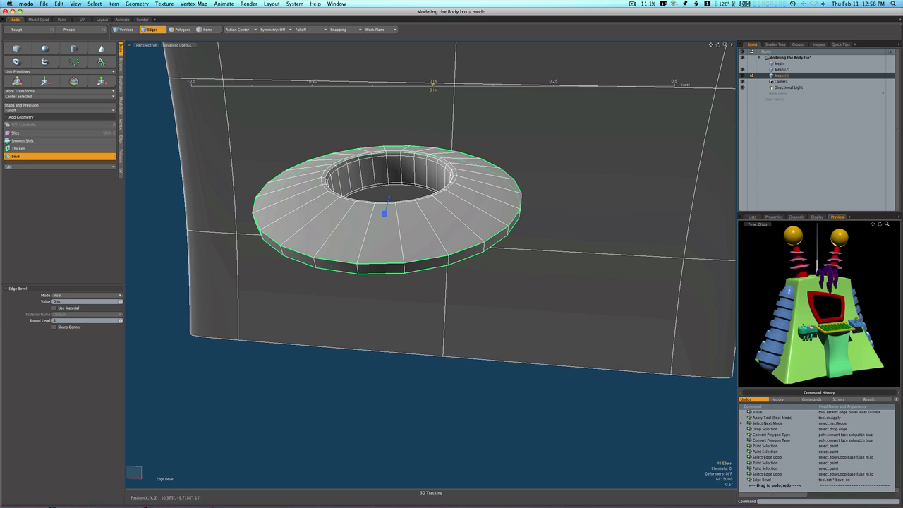
pyautogui.press('b')
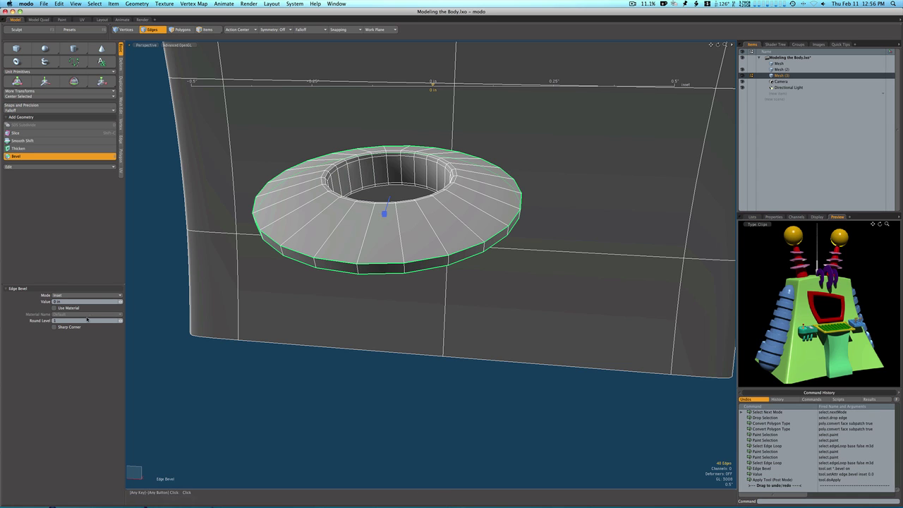
pyautogui.moveTo(383, 214); pyautogui.dragTo(429, 214)
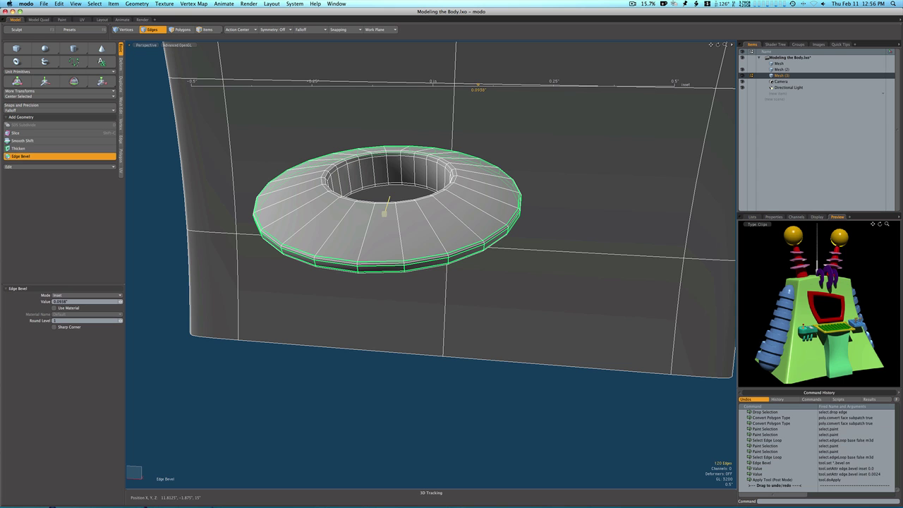
pyautogui.press('space')
pyautogui.click(346, 341)
pyautogui.press('Tab')
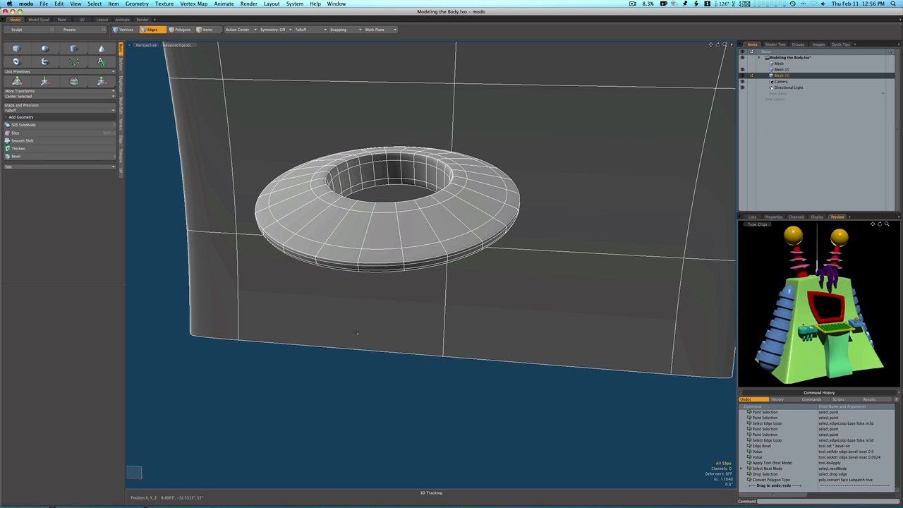
pyautogui.keyDown('alt'); pyautogui.moveTo(347, 341); pyautogui.dragTo(344, 321); pyautogui.keyUp('alt')
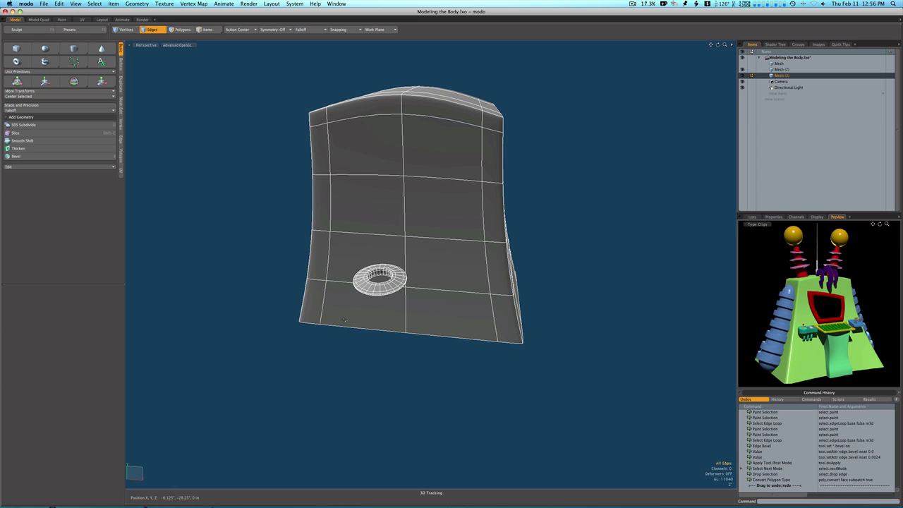
# Rotate the ring by 90° around the Z axis
pyautogui.press('w')
pyautogui.press('e')
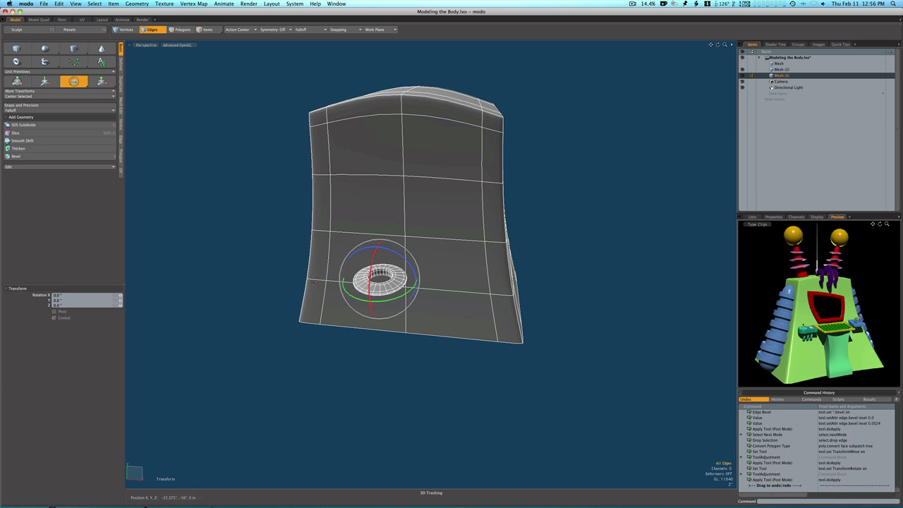
pyautogui.moveTo(395, 255); pyautogui.dragTo(417, 284)
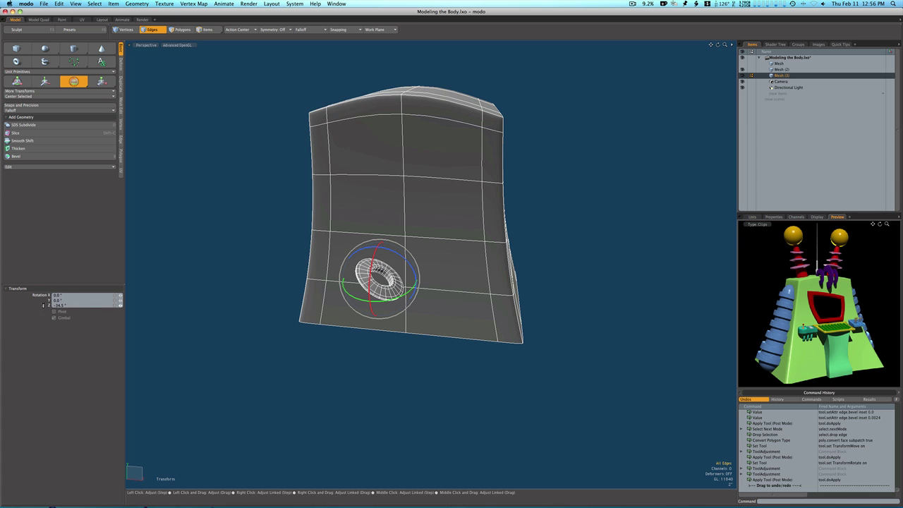
pyautogui.write('90')
pyautogui.press('Return')
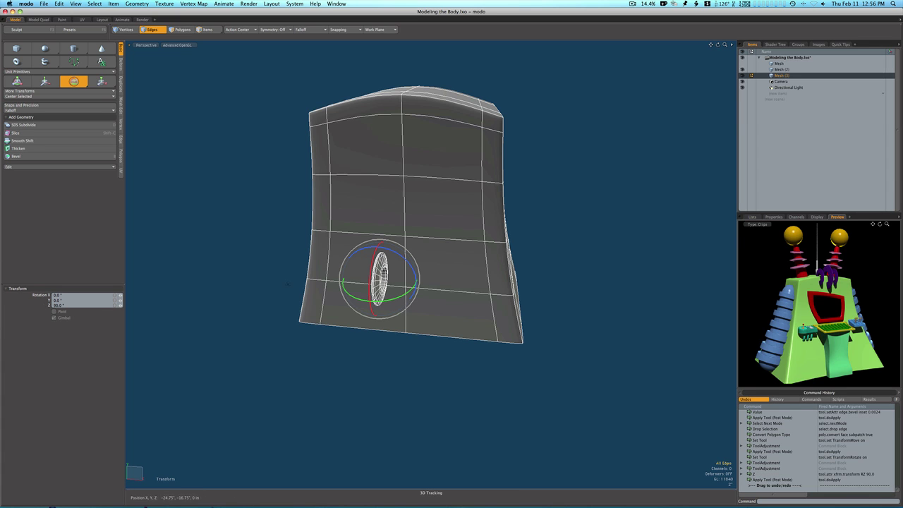
# In the front view, move the ring about 2.125" along X and 35" up to the centre of the body's arched top
pyautogui.keyDown('alt'); pyautogui.moveTo(317, 269); pyautogui.dragTo(334, 264); pyautogui.keyUp('alt')
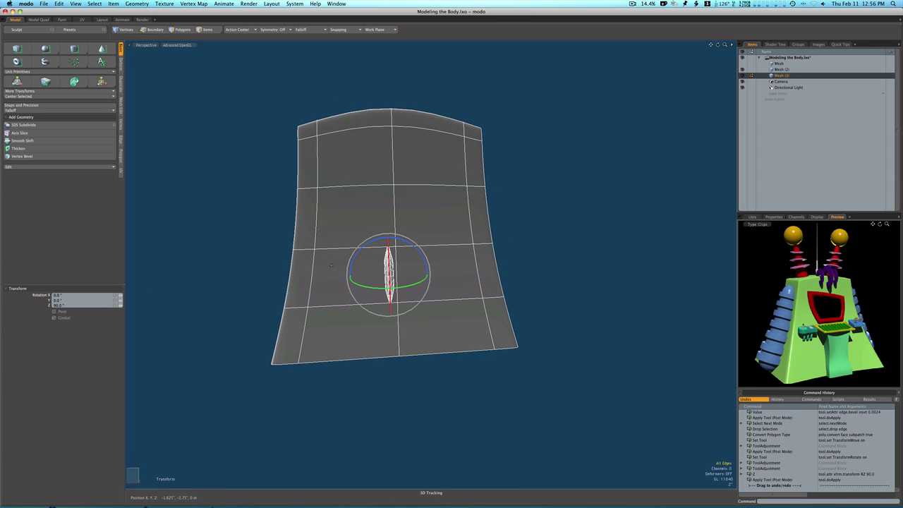
pyautogui.hotkey('ctrl', 'space')
pyautogui.click(338, 276)
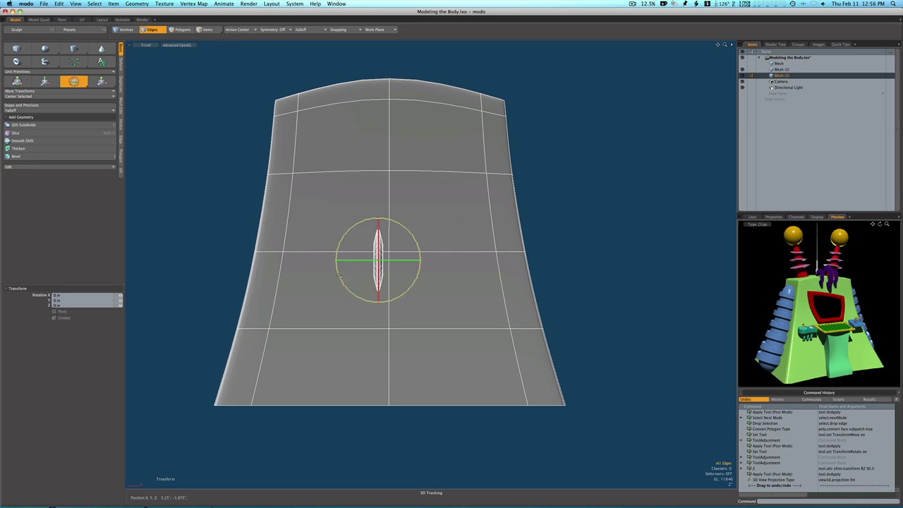
pyautogui.press('w')
pyautogui.moveTo(378, 221); pyautogui.dragTo(389, 44)
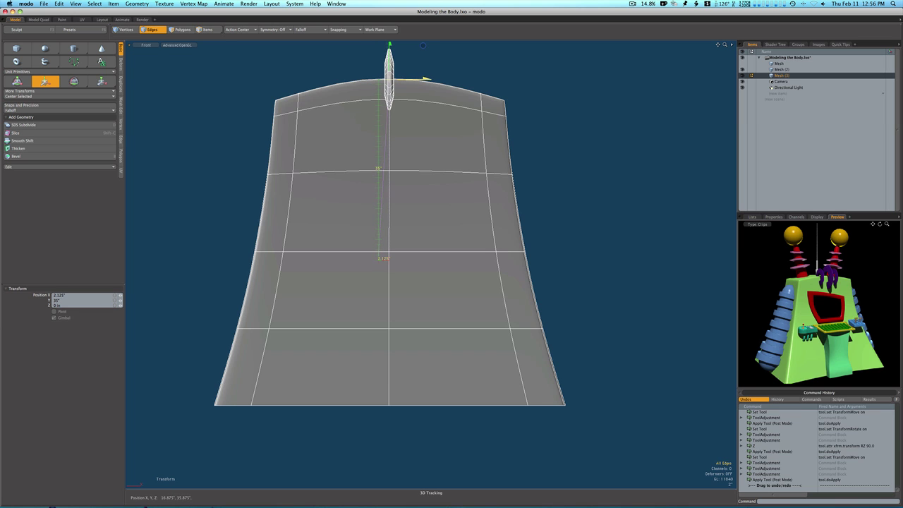
# Move the ring along Z to the body's top edge, with offsets of about 34.125" in Y and -20.875" in Z
pyautogui.hotkey('ctrl', 'space')
pyautogui.click(416, 74)
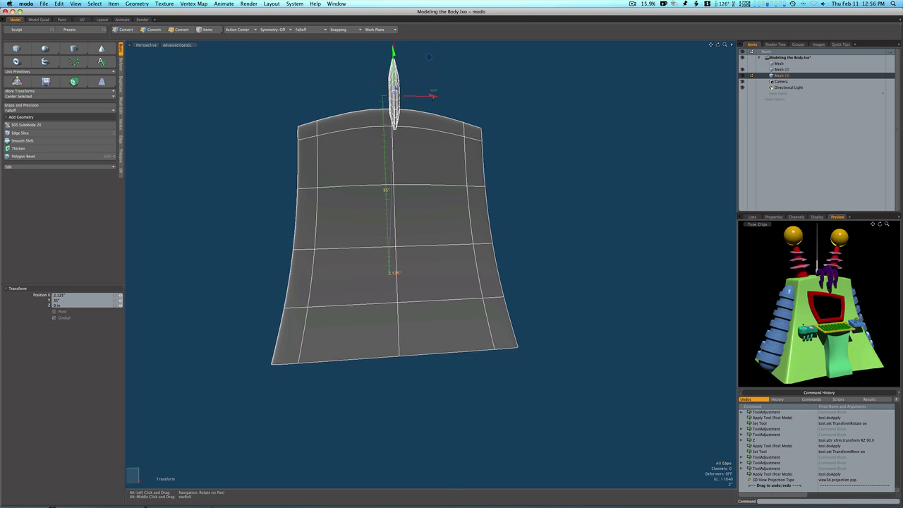
pyautogui.keyDown('alt'); pyautogui.moveTo(416, 75); pyautogui.dragTo(464, 86); pyautogui.keyUp('alt')
pyautogui.moveTo(467, 54); pyautogui.dragTo(610, 108)
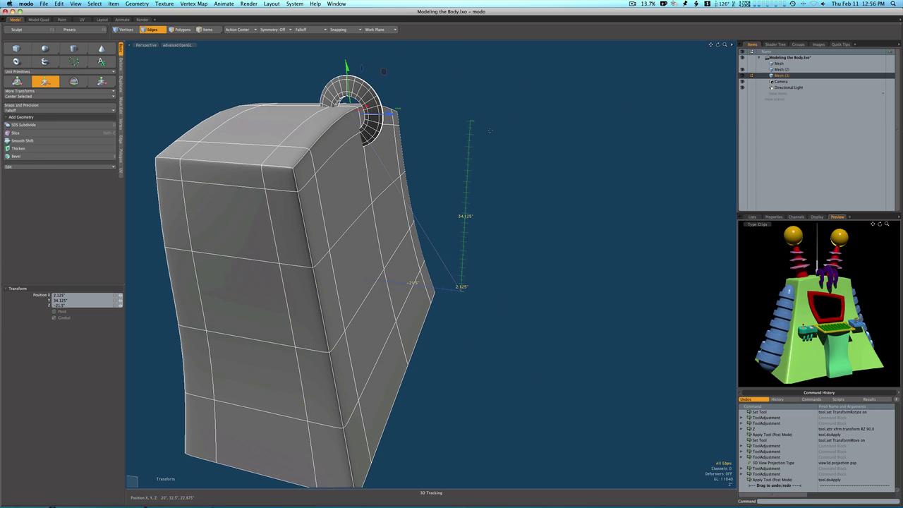
pyautogui.moveTo(390, 113); pyautogui.dragTo(394, 113)
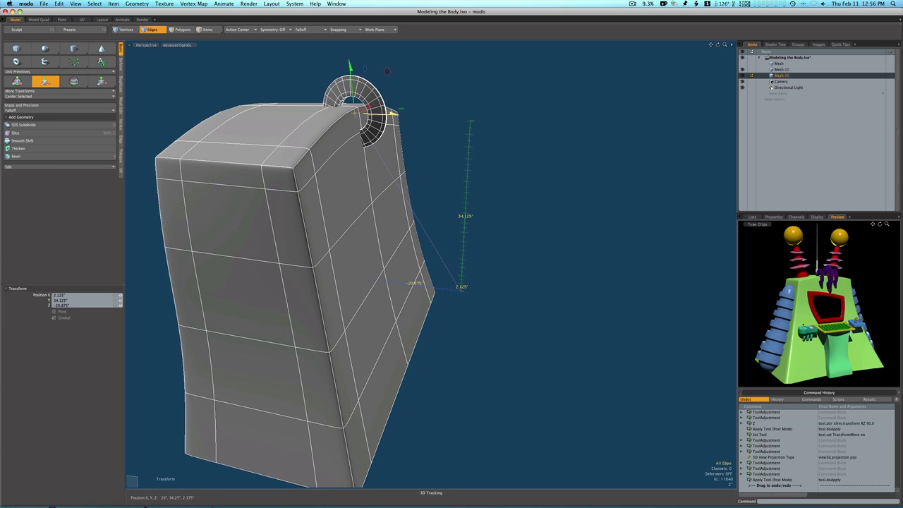
pyautogui.press('space')
# Select all of the ring's connected polygons, duplicate them in place and move the copy sideways along X
pyautogui.keyDown('alt'); pyautogui.moveTo(458, 109); pyautogui.dragTo(382, 113); pyautogui.keyUp('alt')
pyautogui.click(388, 106)
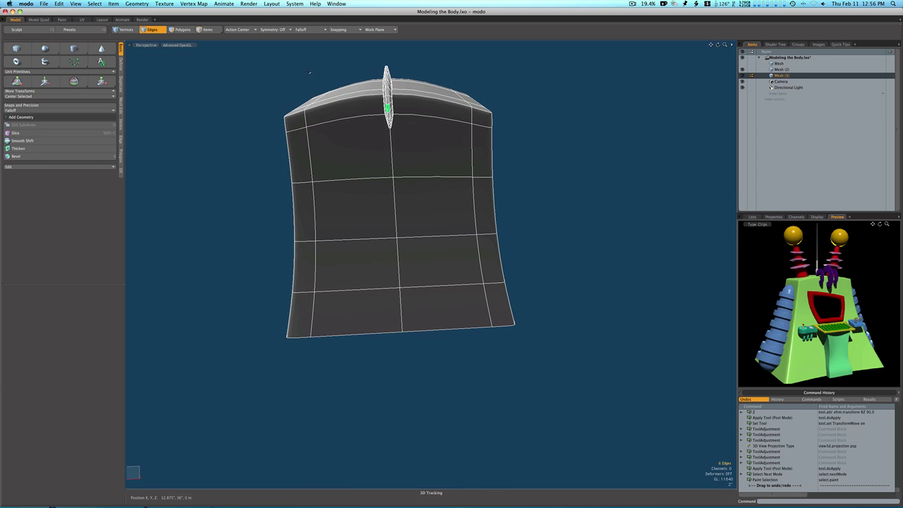
pyautogui.click(183, 30)
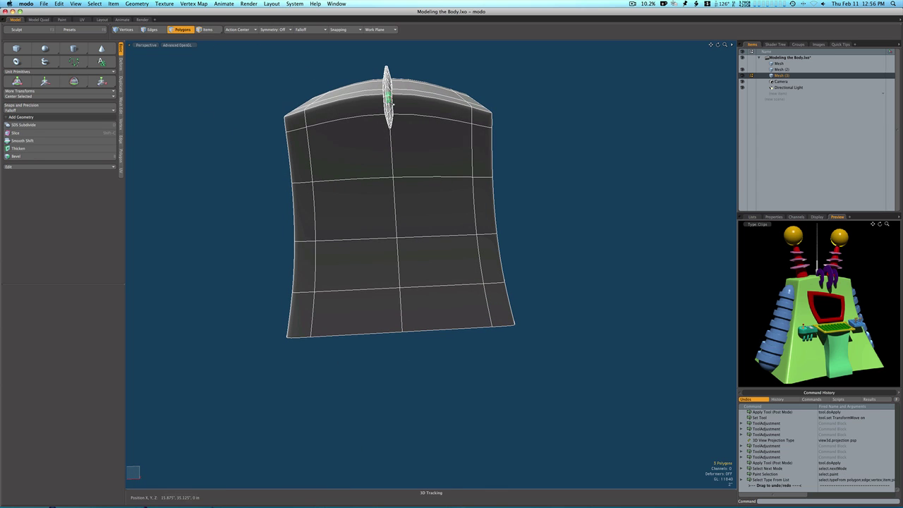
pyautogui.doubleClick(390, 105)
pyautogui.press('super+c')
pyautogui.press('super+v')
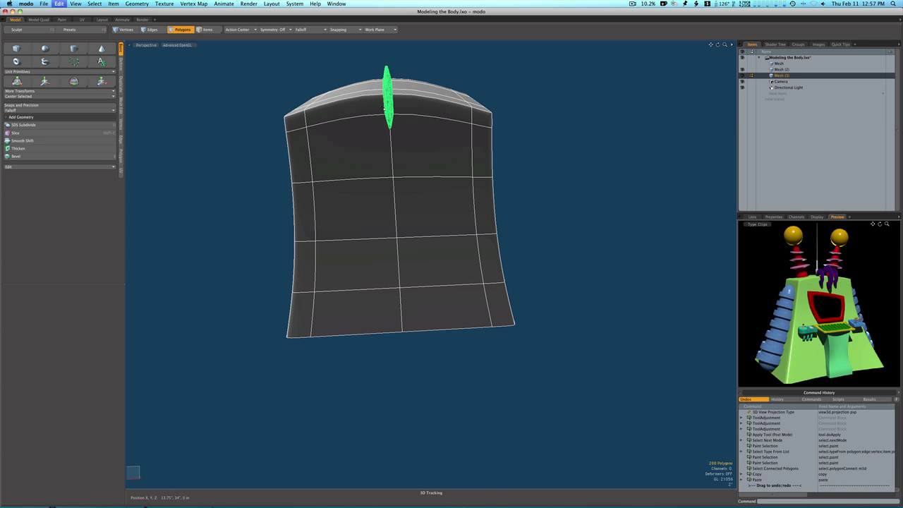
pyautogui.press('w')
pyautogui.moveTo(397, 101); pyautogui.dragTo(375, 98)
# Scale the ring copy uniformly to 60% and clear the selection
pyautogui.press('r')
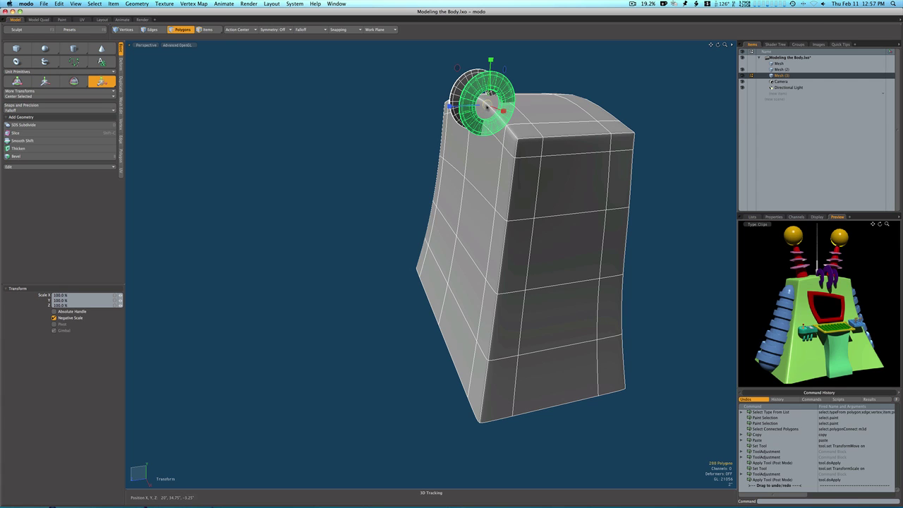
pyautogui.moveTo(487, 108); pyautogui.dragTo(459, 107)
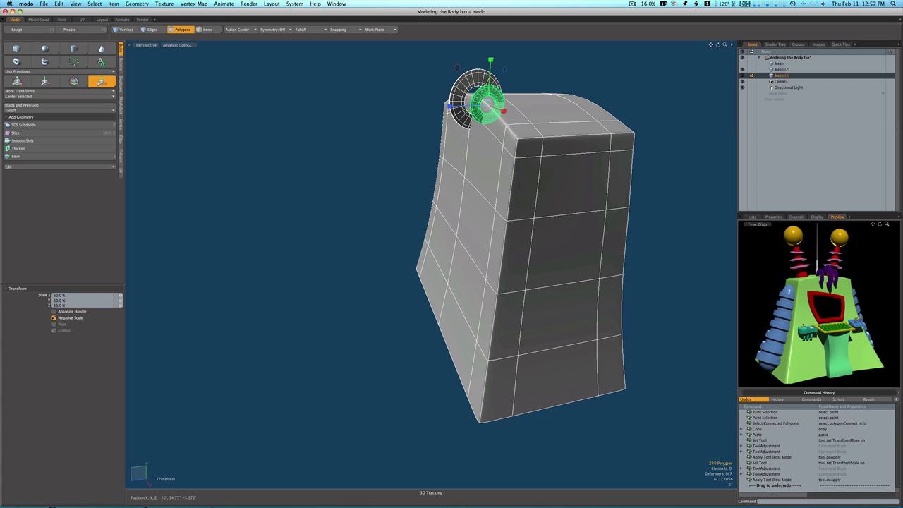
pyautogui.press('space')
pyautogui.click(425, 110)
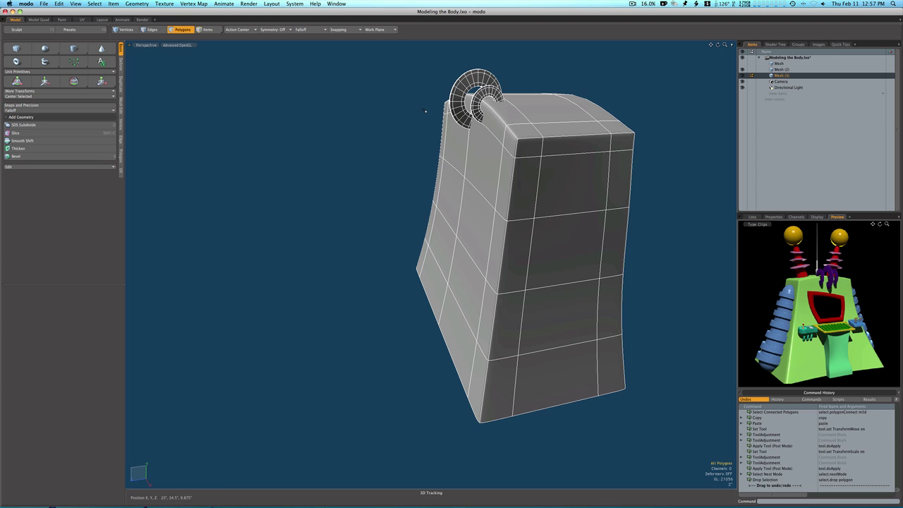
# Select the small ring's connected polygons and nudge it into line with the large ring's centre
pyautogui.scroll(2, 477, 106)
pyautogui.keyDown('alt'); pyautogui.moveTo(477, 106); pyautogui.dragTo(472, 97); pyautogui.keyUp('alt')
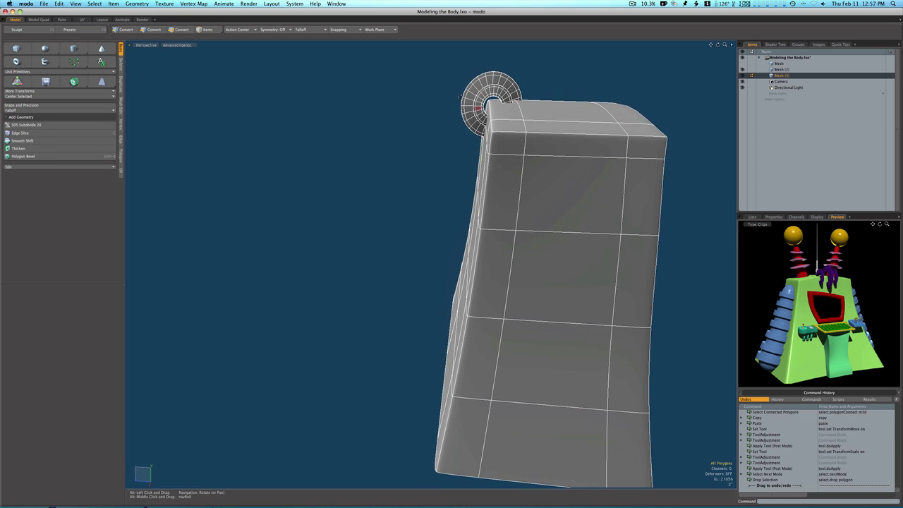
pyautogui.click(479, 101)
pyautogui.press(']')
pyautogui.press('w')
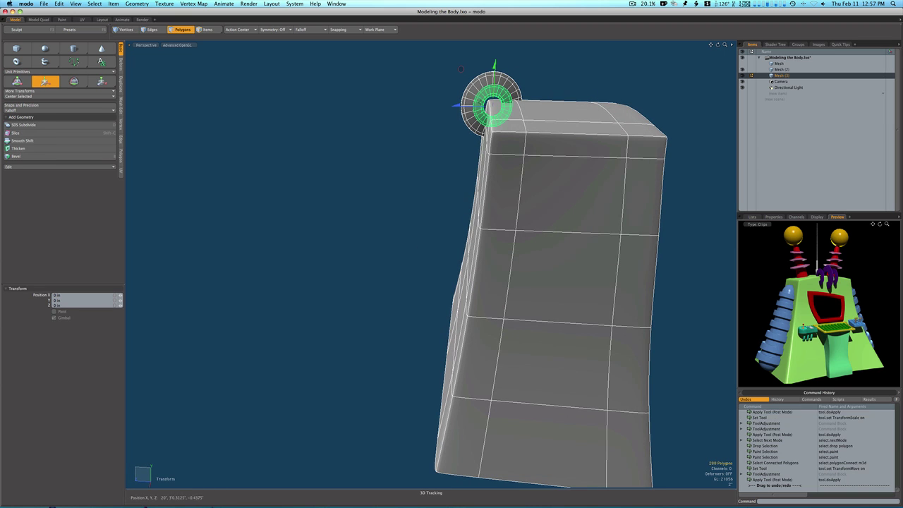
pyautogui.moveTo(461, 69); pyautogui.dragTo(455, 69)
pyautogui.press('space')
pyautogui.click(363, 119)
# Duplicate the small ring and move the copy about -11.375" along X to the opposite side of the large ring
pyautogui.keyDown('alt'); pyautogui.moveTo(363, 119); pyautogui.dragTo(399, 89); pyautogui.keyUp('alt')
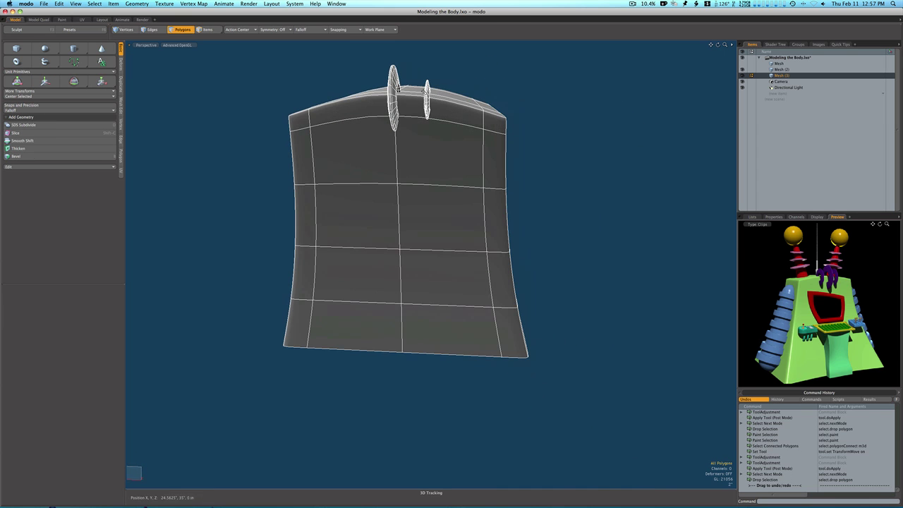
pyautogui.doubleClick(426, 103)
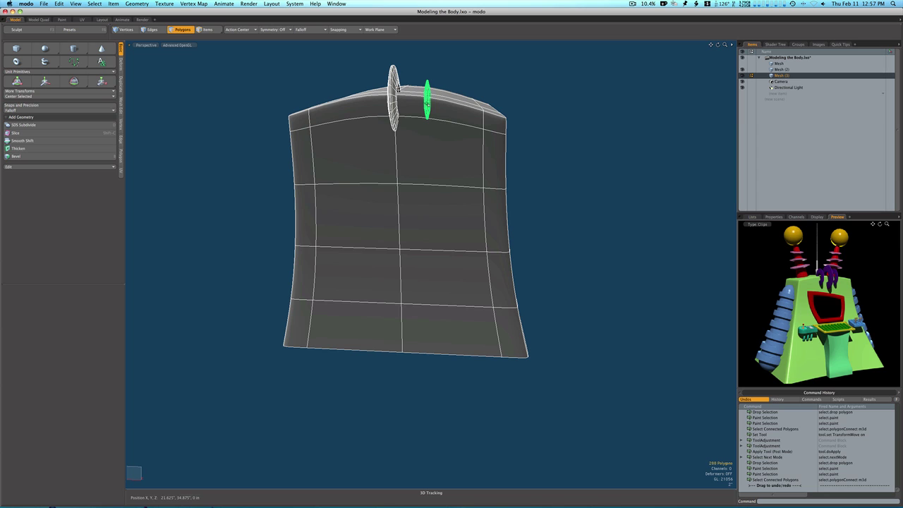
pyautogui.press('super+c')
pyautogui.press('super+v')
pyautogui.press('w')
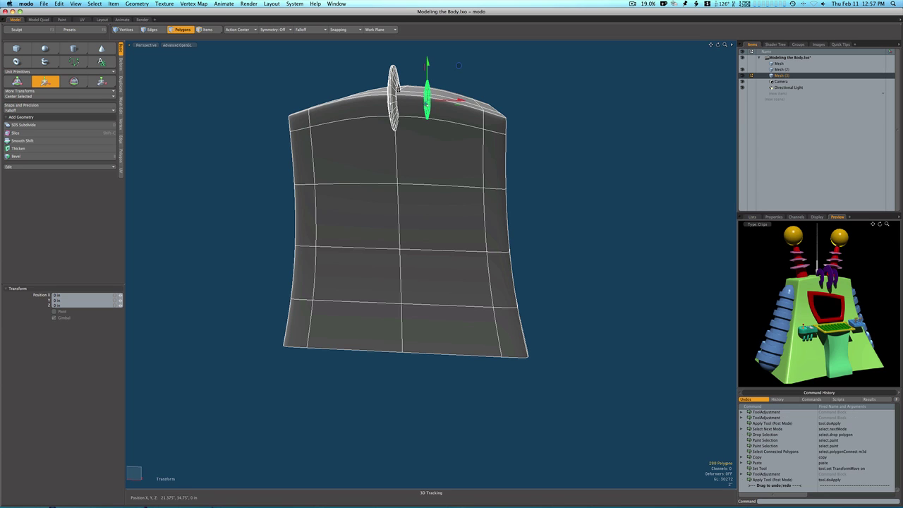
pyautogui.moveTo(397, 88); pyautogui.dragTo(342, 92)
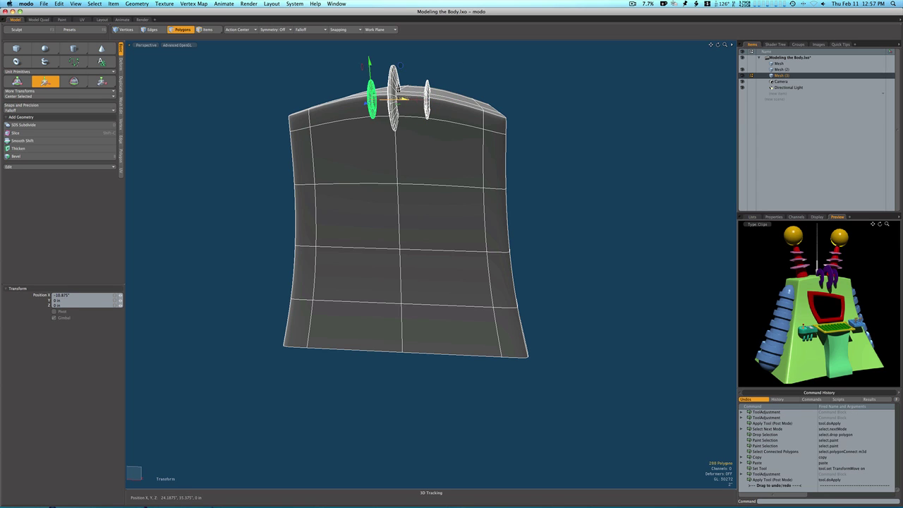
# In the front view, refine the new small ring's X offset to about -12.3125" so both small rings flank the large one evenly
pyautogui.hotkey('ctrl', 'space')
pyautogui.click(397, 109)
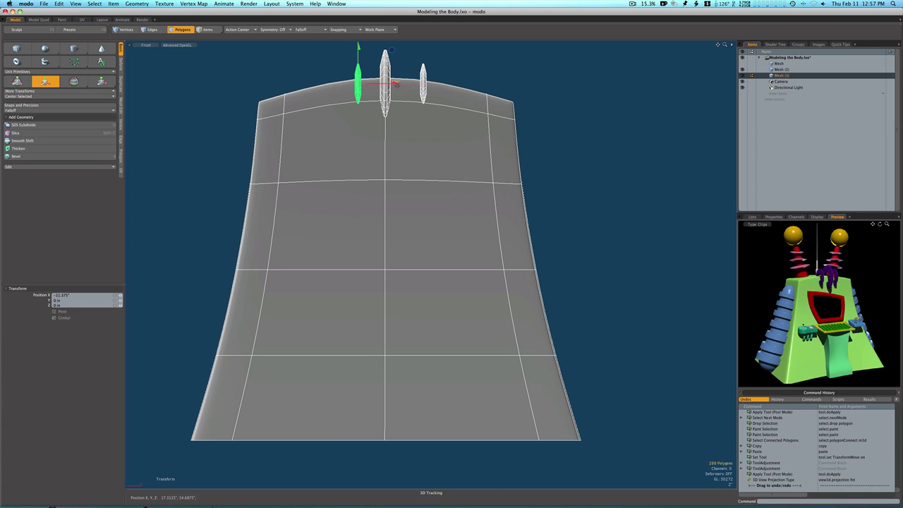
pyautogui.moveTo(395, 84); pyautogui.dragTo(390, 83)
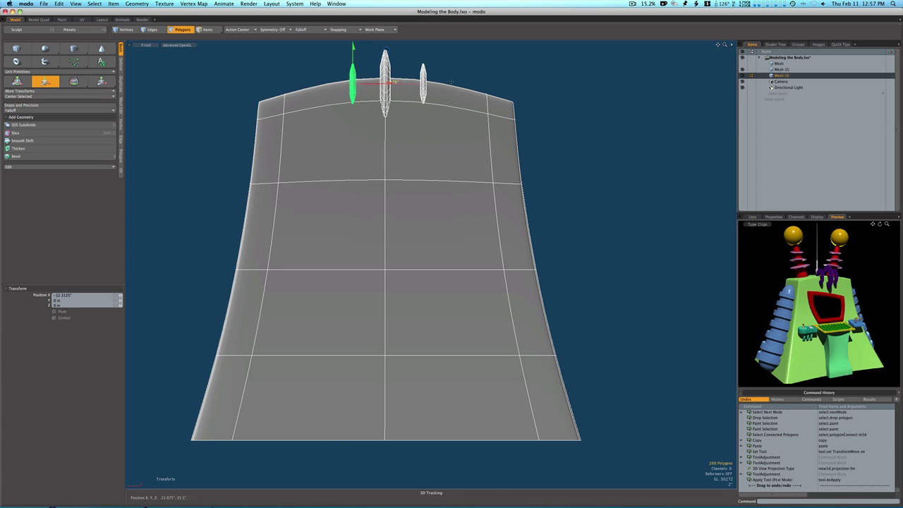
pyautogui.press('space')
pyautogui.click(464, 83)
# Return to the perspective view and turn off the wireframe overlay to inspect the body and rings
pyautogui.hotkey('ctrl', 'space')
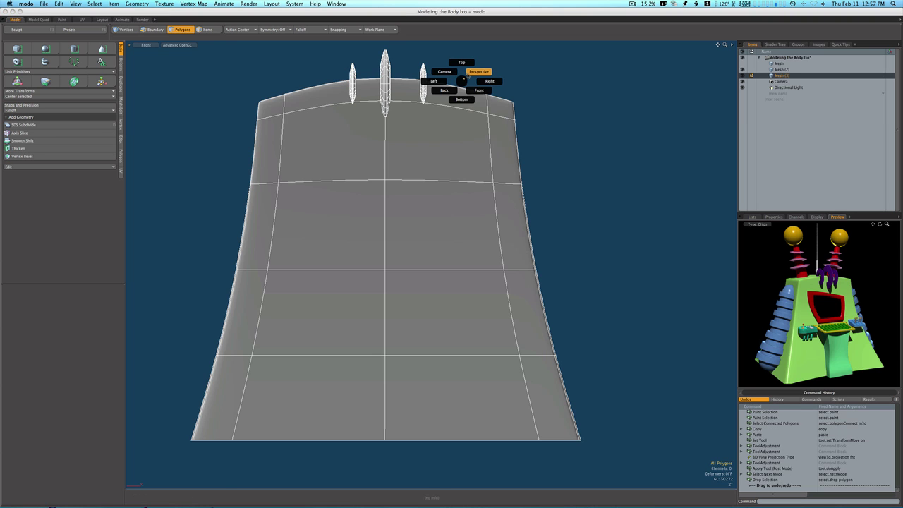
pyautogui.click(468, 74)
pyautogui.keyDown('alt'); pyautogui.moveTo(467, 122); pyautogui.dragTo(514, 234); pyautogui.keyUp('alt')
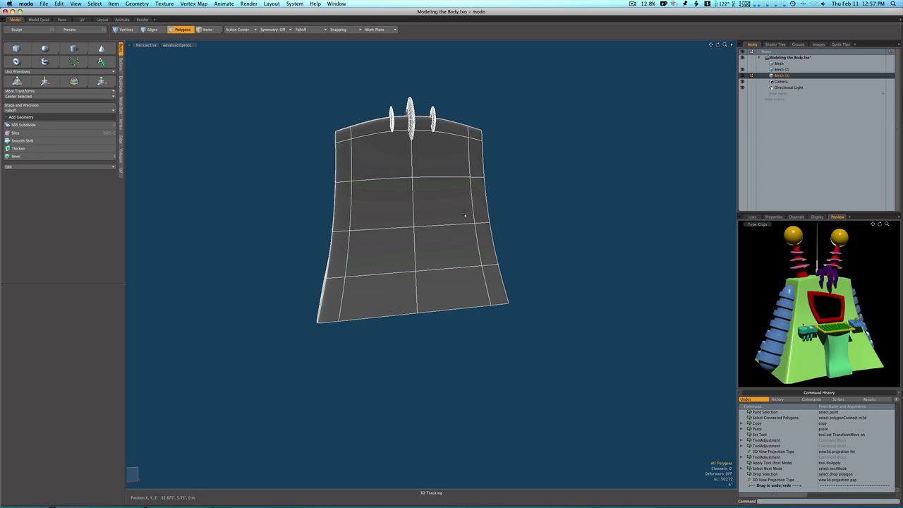
pyautogui.press('space')
pyautogui.press('space')
pyautogui.press('space')
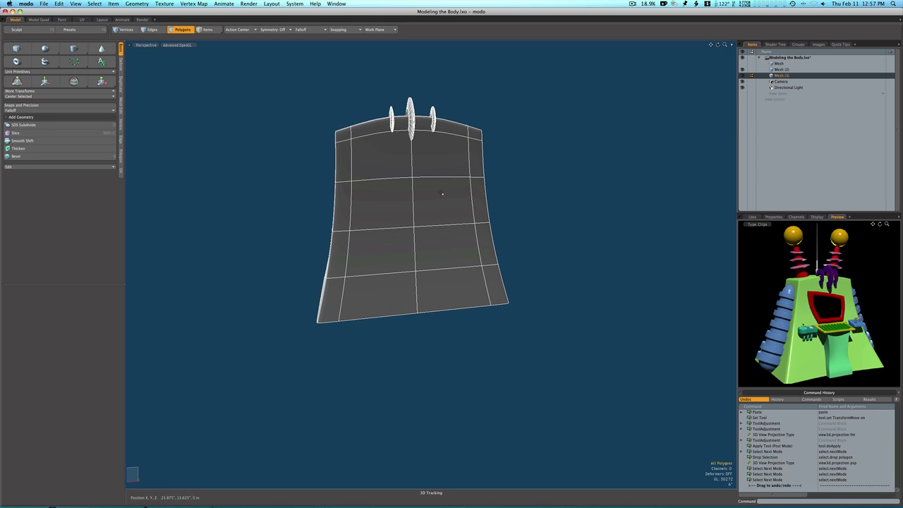
pyautogui.hotkey('ctrl', '3')
pyautogui.click(470, 193)
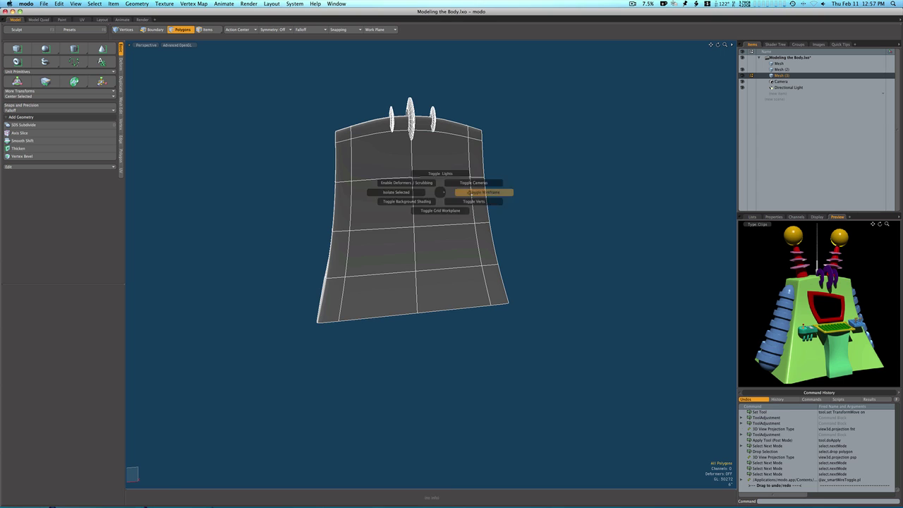
pyautogui.moveTo(469, 193)
pyautogui.keyDown('alt'); pyautogui.mouseDown()
pyautogui.moveTo(389, 182)
pyautogui.moveTo(465, 188)
pyautogui.moveTo(446, 200)
pyautogui.moveTo(404, 131)
pyautogui.mouseUp(); pyautogui.keyUp('alt')
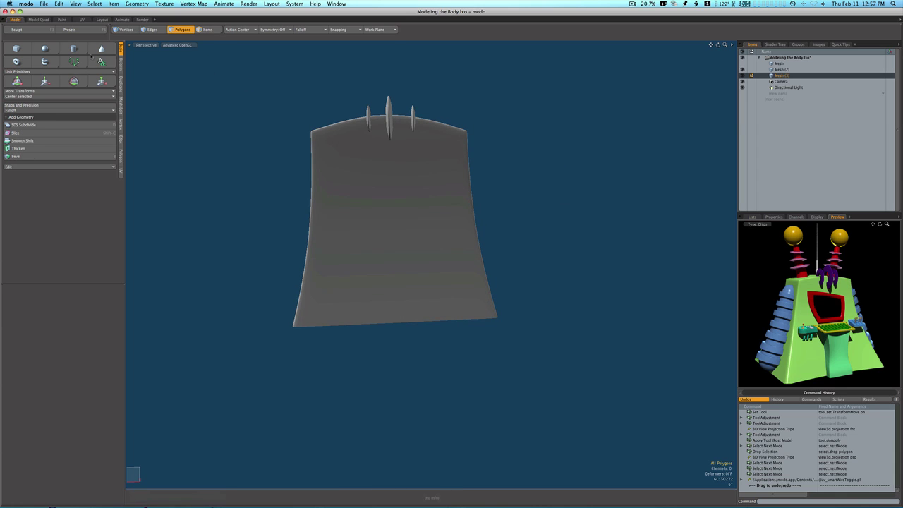
# Rename the Mesh (2) item as Body
pyautogui.click(779, 69)
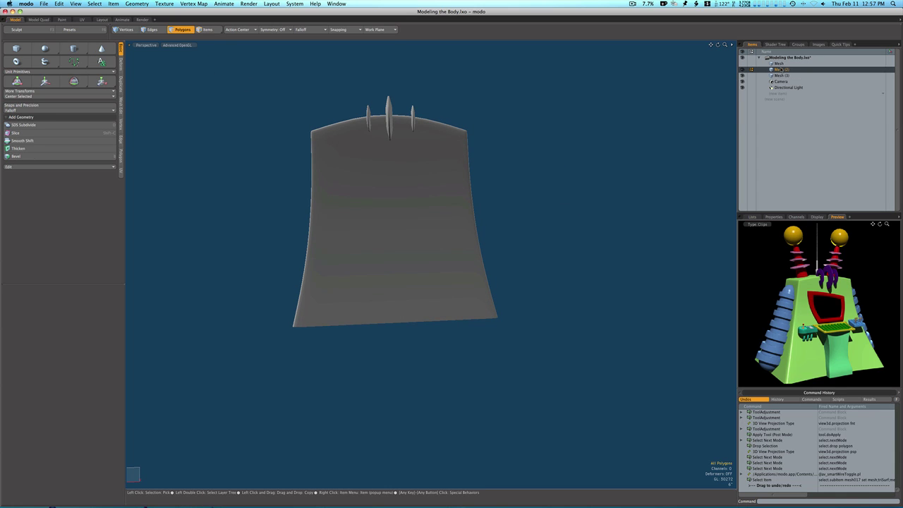
pyautogui.rightClick(779, 69)
pyautogui.click(781, 70)
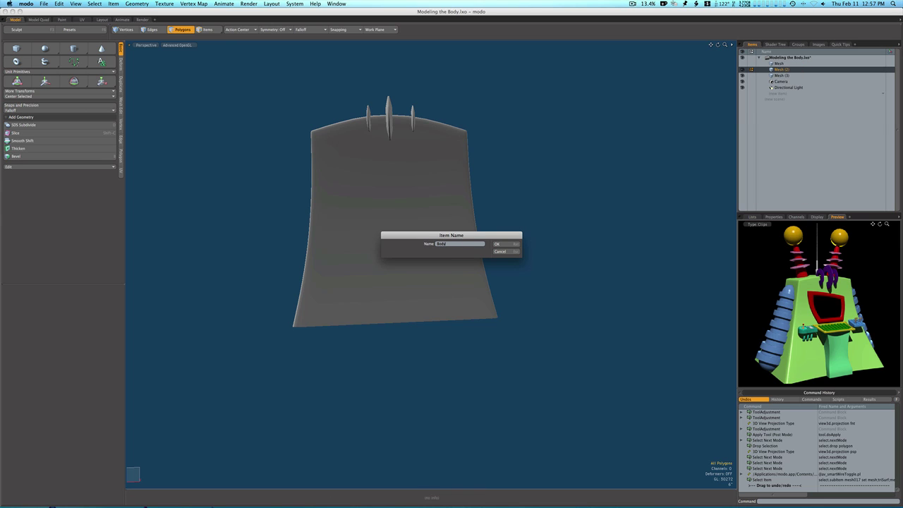
pyautogui.press('Return')
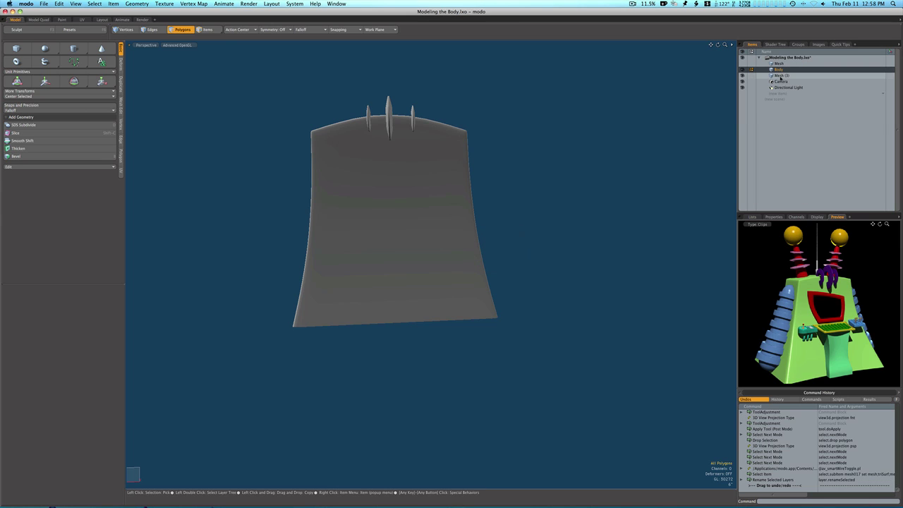
# Rename the Mesh (3) item as Rings
pyautogui.click(779, 74)
pyautogui.rightClick(780, 75)
pyautogui.click(781, 77)
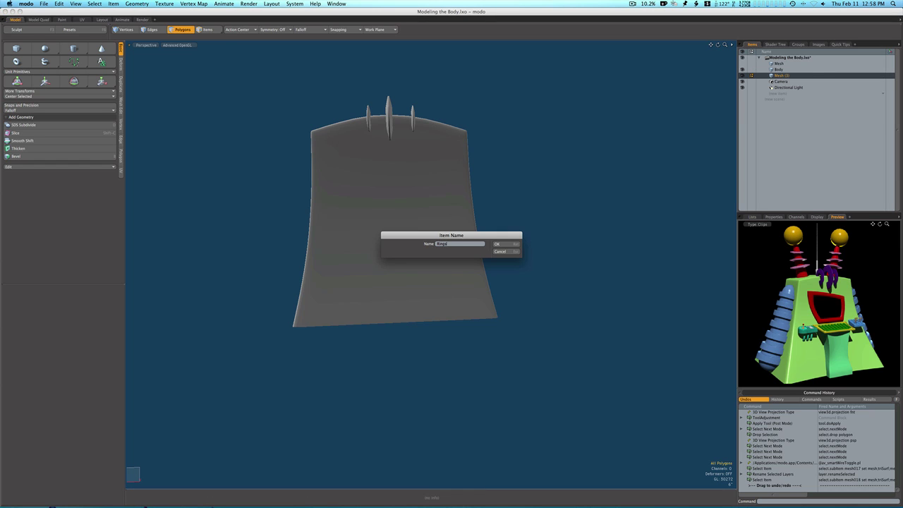
pyautogui.press('Return')
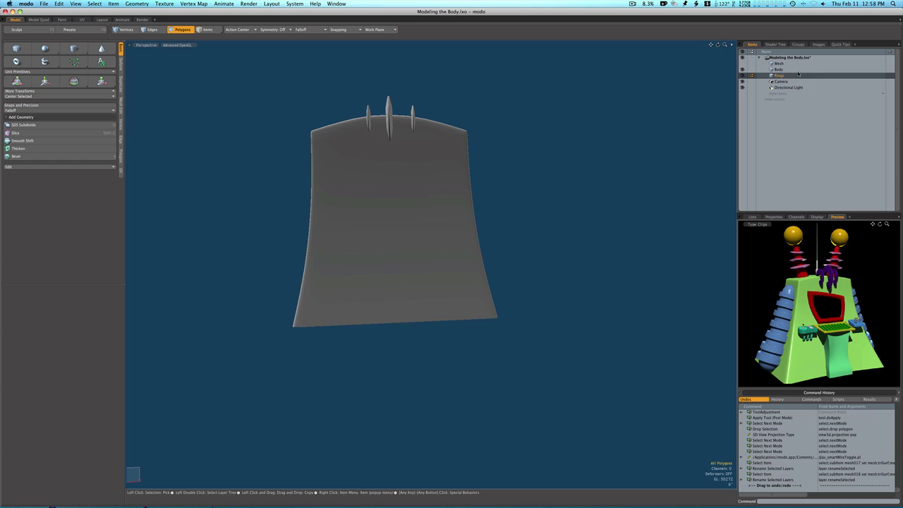
# Assign a material named Body to all polygons of the Body mesh, using the green sampled from the reference image's body
pyautogui.click(783, 69)
pyautogui.doubleClick(403, 282)
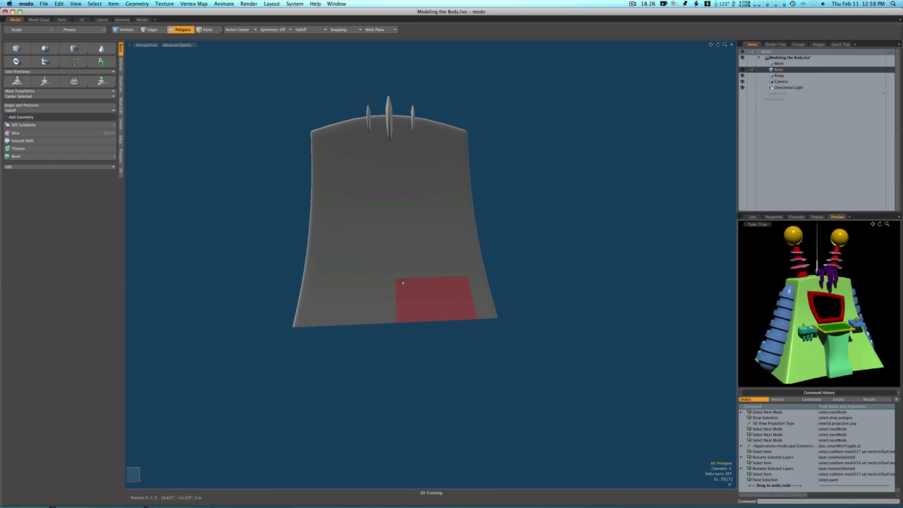
pyautogui.keyDown('alt'); pyautogui.moveTo(411, 266); pyautogui.dragTo(388, 271); pyautogui.keyUp('alt')
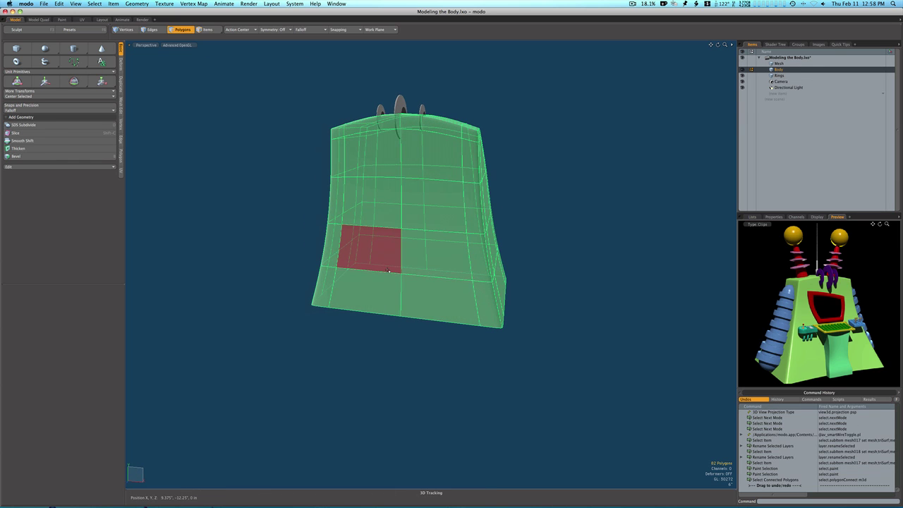
pyautogui.press('m')
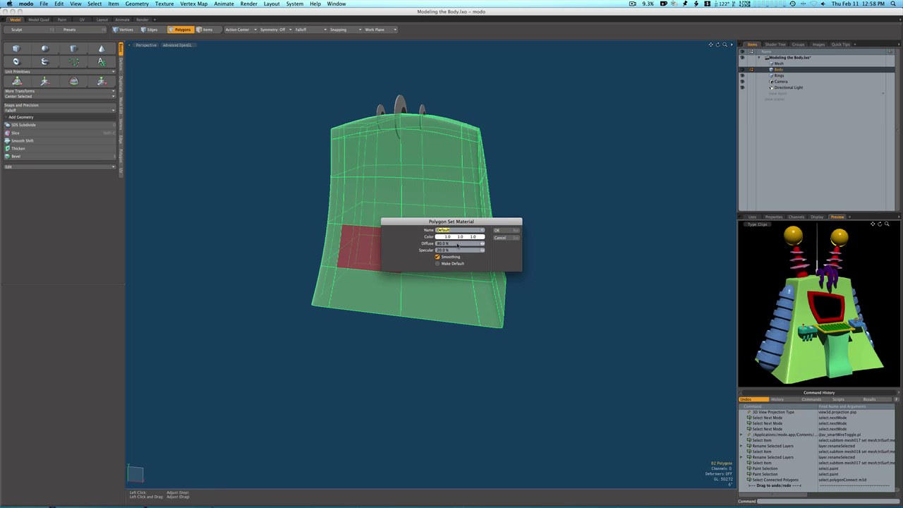
pyautogui.click(454, 238)
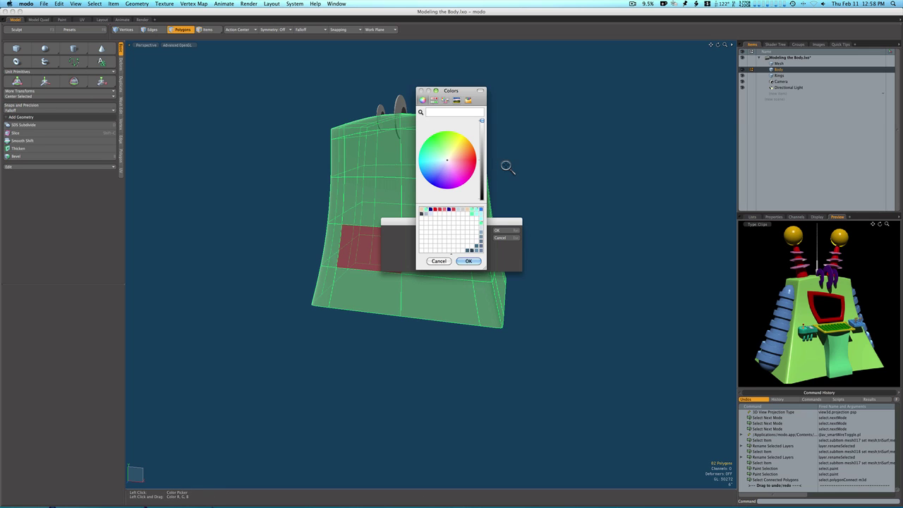
pyautogui.click(808, 367)
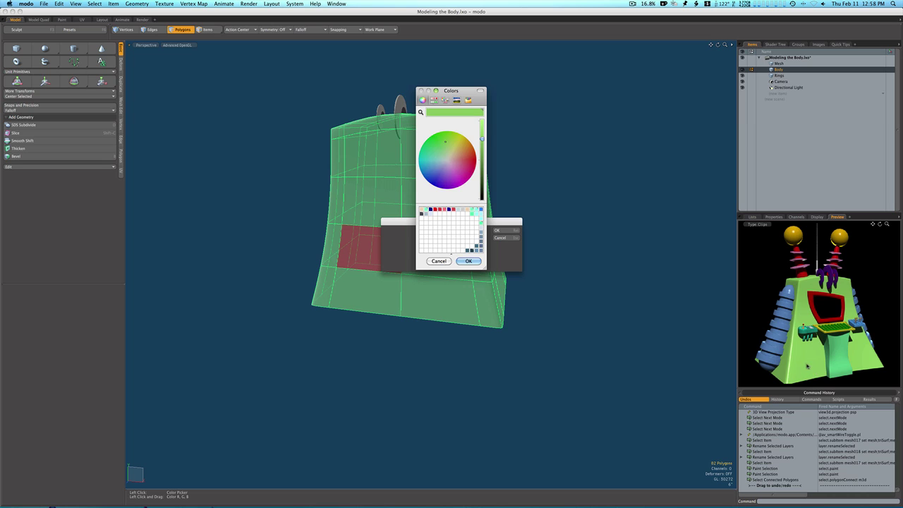
pyautogui.click(468, 262)
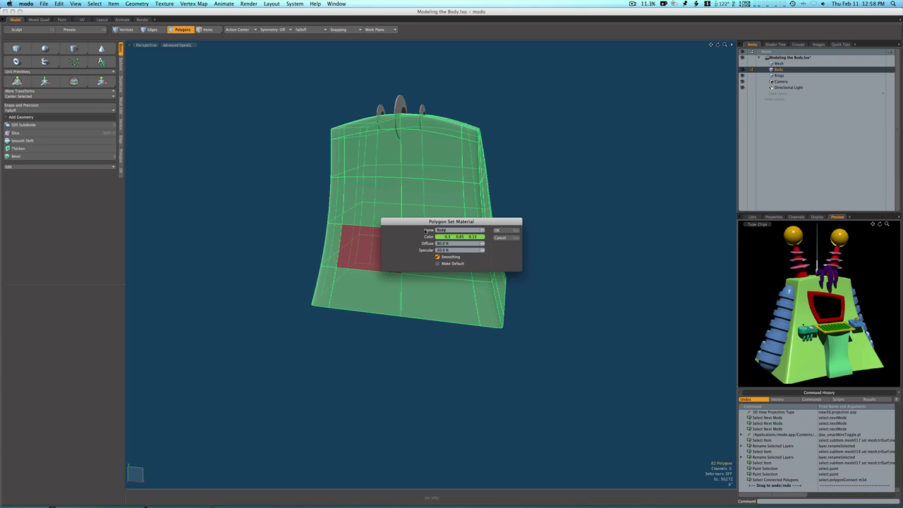
pyautogui.click(499, 231)
pyautogui.click(508, 214)
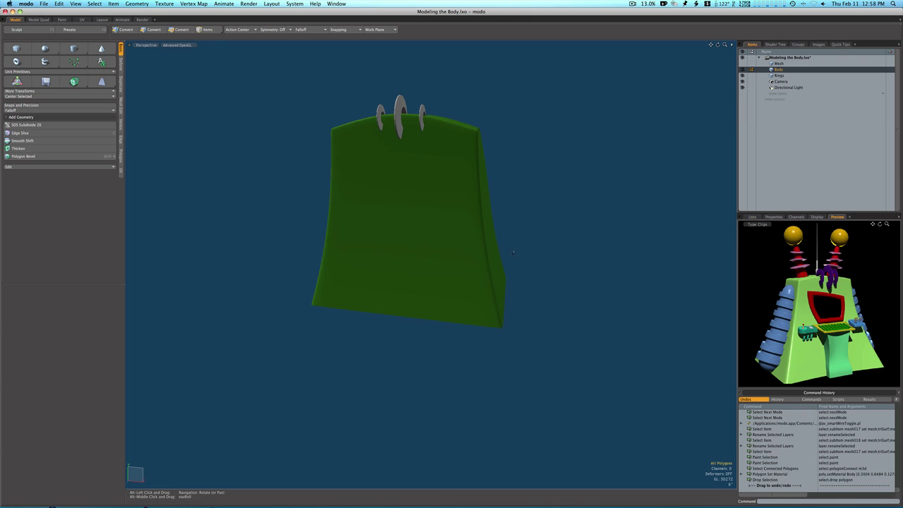
# Brighten the Body material's diffuse colour to 0.45, 0.98, 0.19
pyautogui.keyDown('alt'); pyautogui.moveTo(508, 214); pyautogui.dragTo(424, 261); pyautogui.keyUp('alt')
pyautogui.scroll(-5, 388, 264)
pyautogui.click(771, 44)
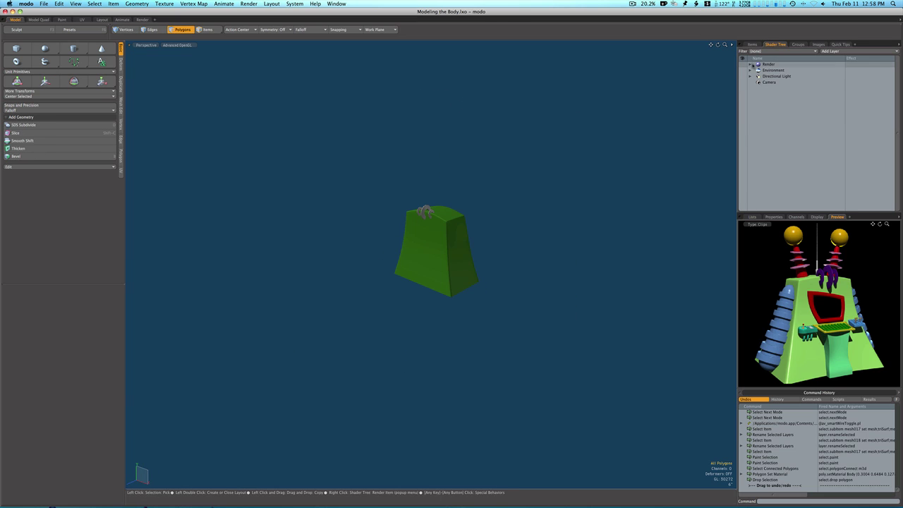
pyautogui.click(750, 64)
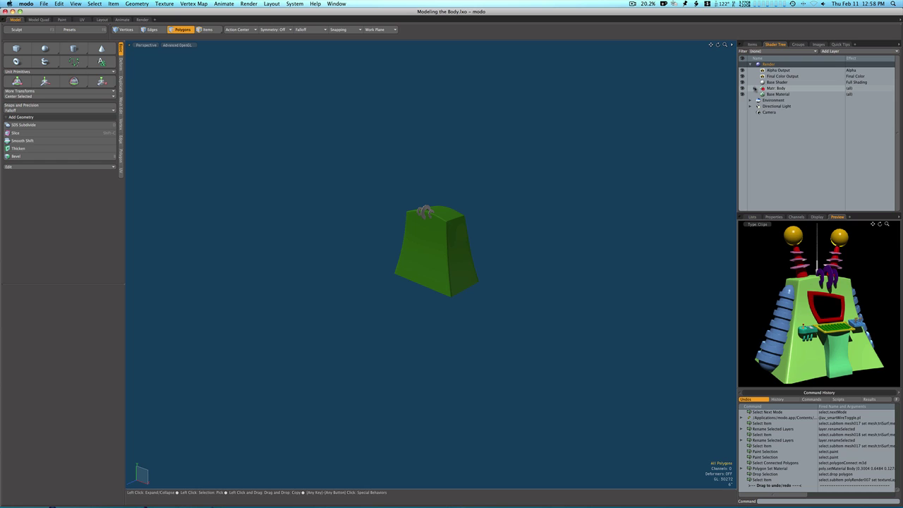
pyautogui.click(754, 89)
pyautogui.click(777, 94)
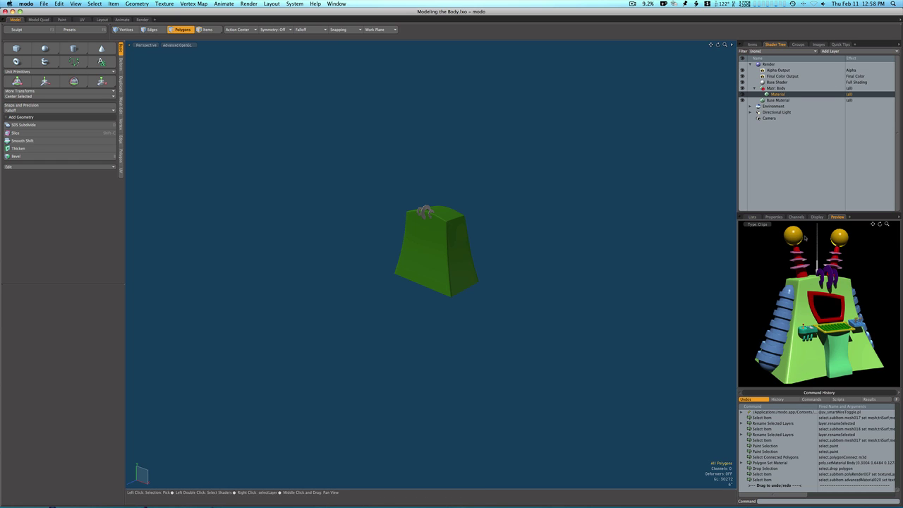
pyautogui.click(773, 217)
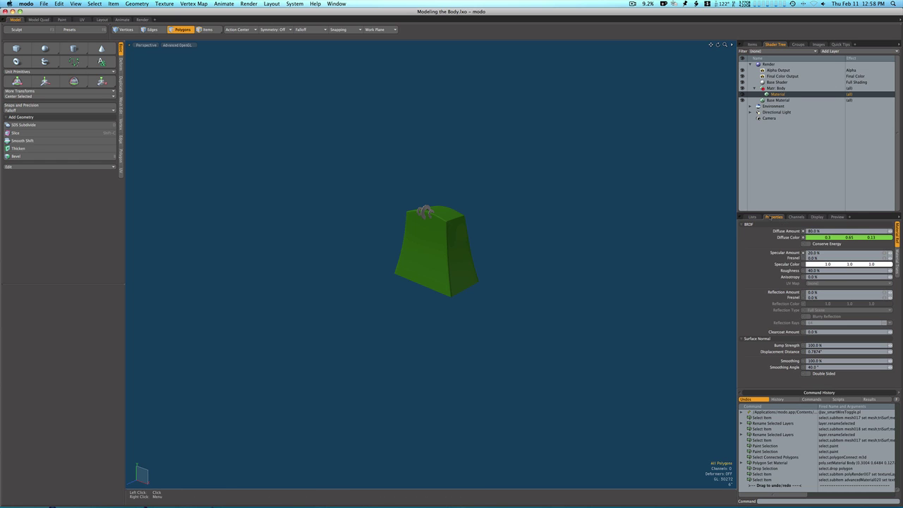
pyautogui.click(816, 239)
pyautogui.moveTo(481, 139); pyautogui.dragTo(482, 123)
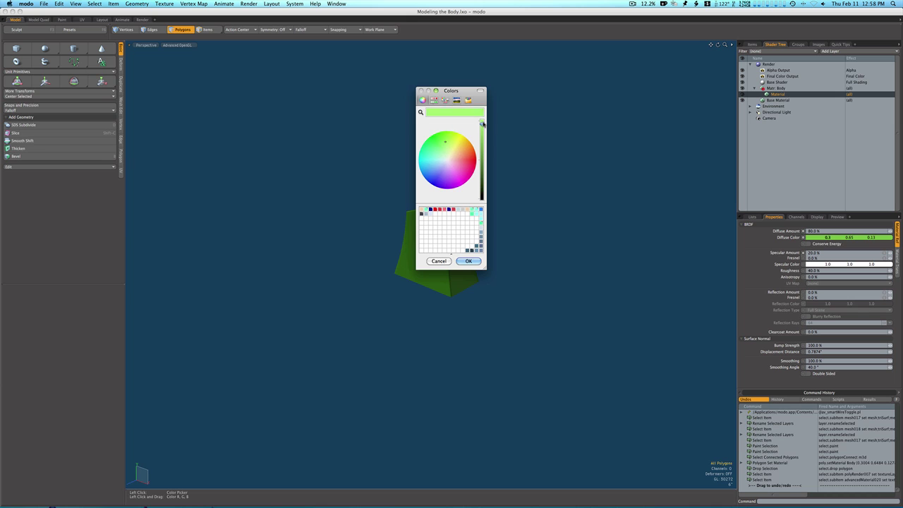
pyautogui.click(468, 261)
pyautogui.scroll(5, 483, 251)
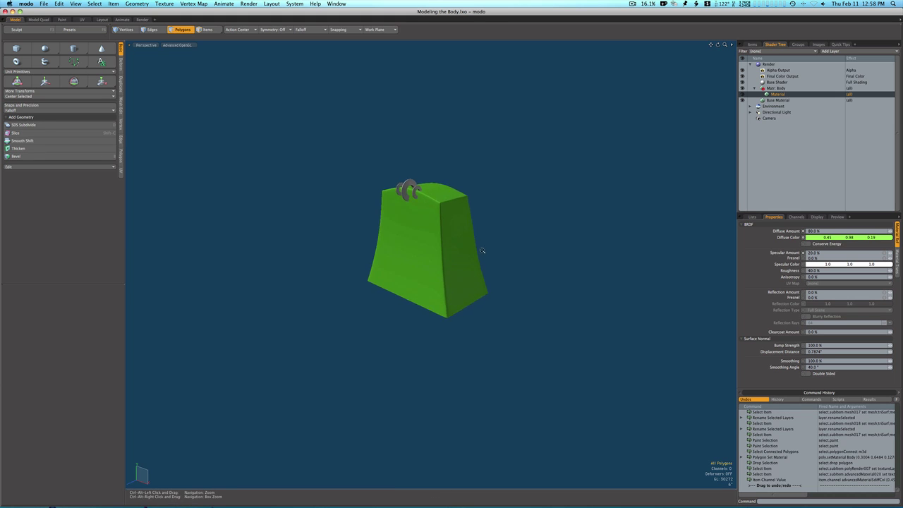
# Select all connected polygons of the three rings in the Rings item
pyautogui.click(753, 45)
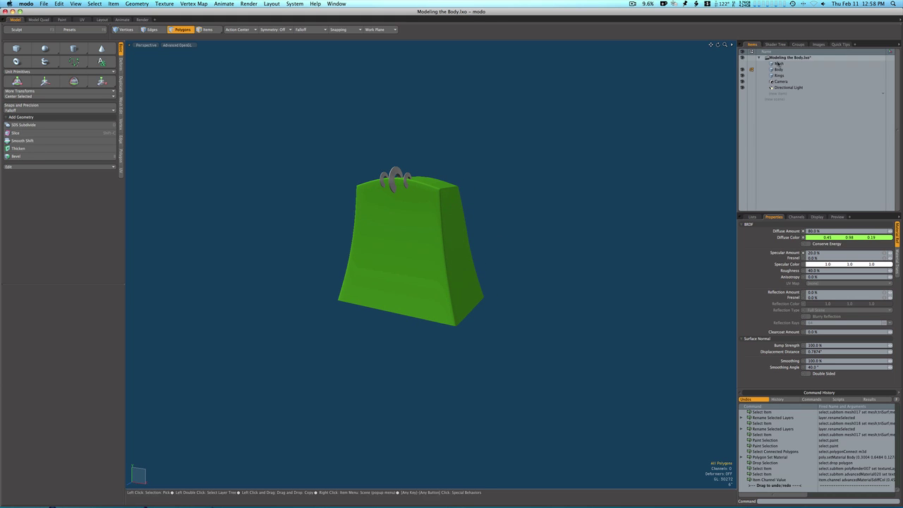
pyautogui.click(779, 70)
pyautogui.click(780, 75)
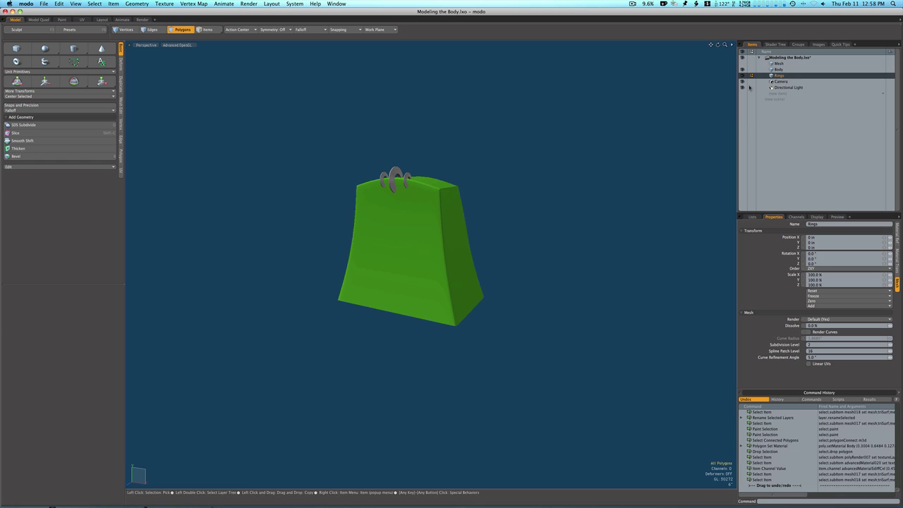
pyautogui.doubleClick(396, 182)
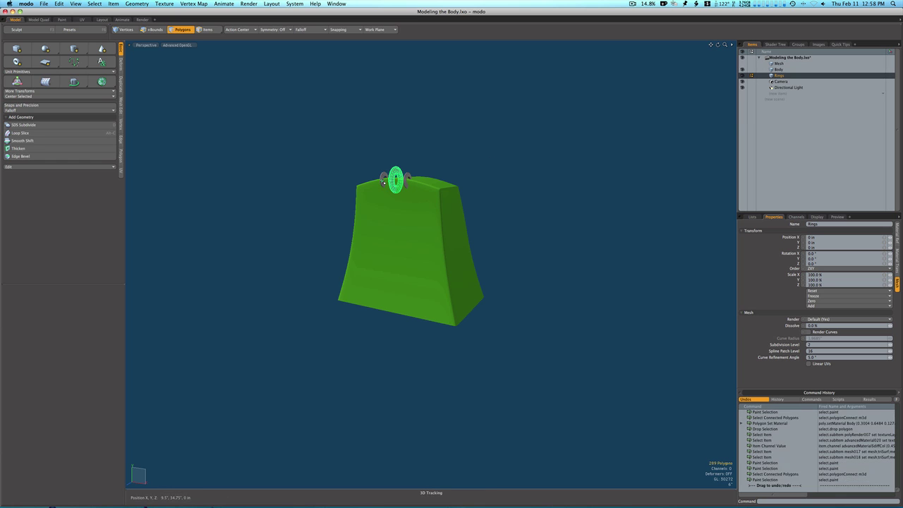
pyautogui.keyDown('shift'); pyautogui.doubleClick(385, 180); pyautogui.keyUp('shift')
pyautogui.keyDown('shift'); pyautogui.doubleClick(409, 182); pyautogui.keyUp('shift')
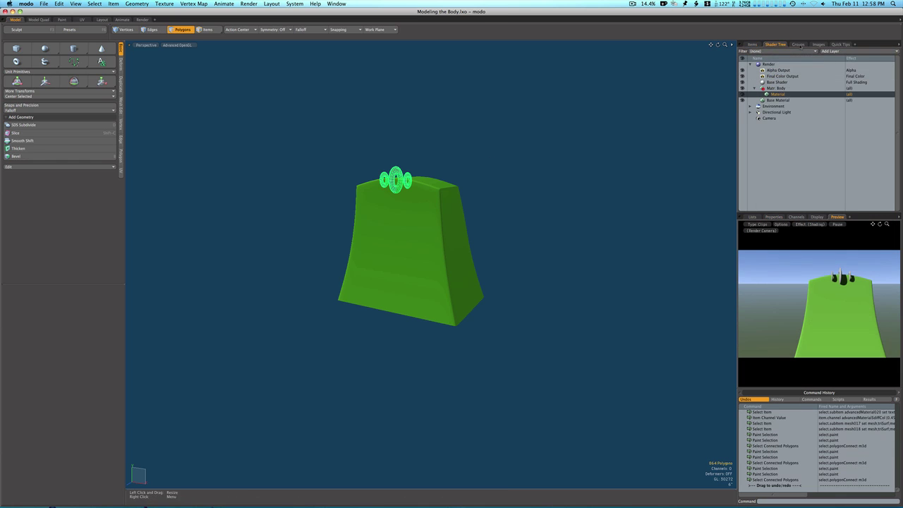
# Show the reference image in the preview and assign the selected polygons a material named rings in dark purple (0.22, 0.07, 0.39)
pyautogui.click(818, 45)
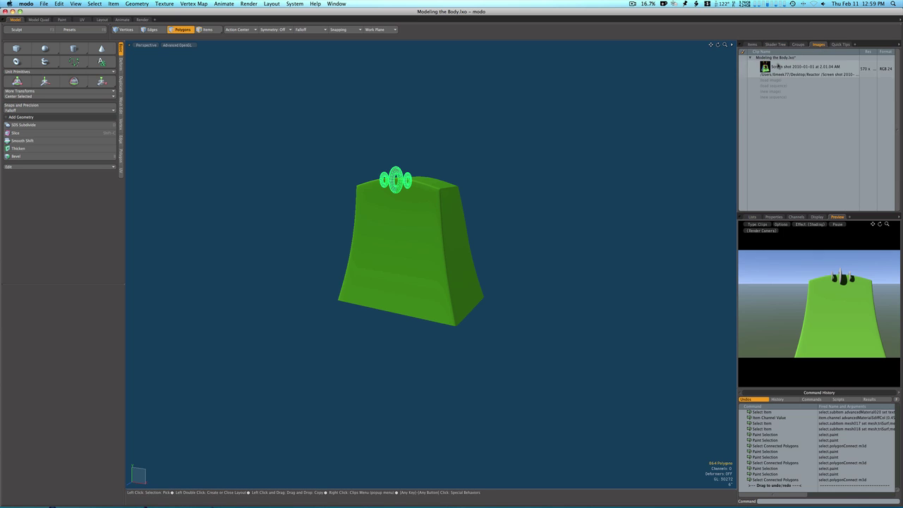
pyautogui.click(793, 68)
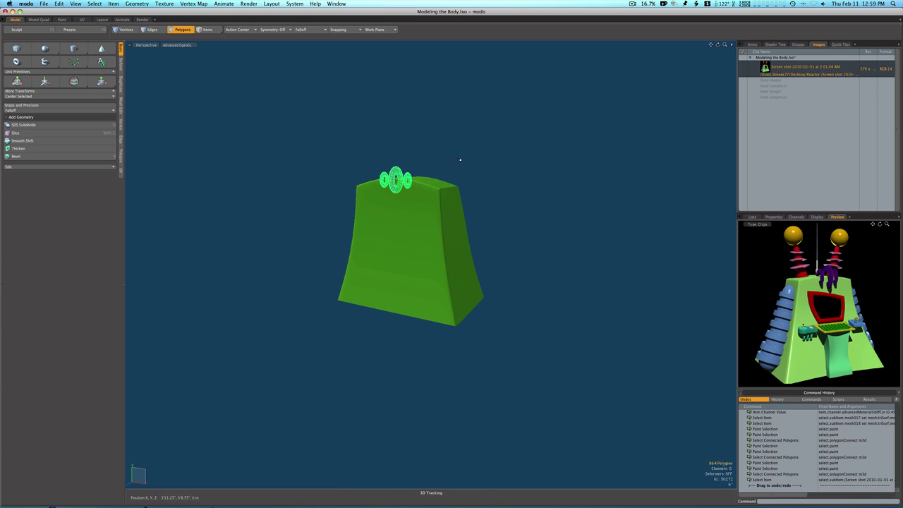
pyautogui.press('m')
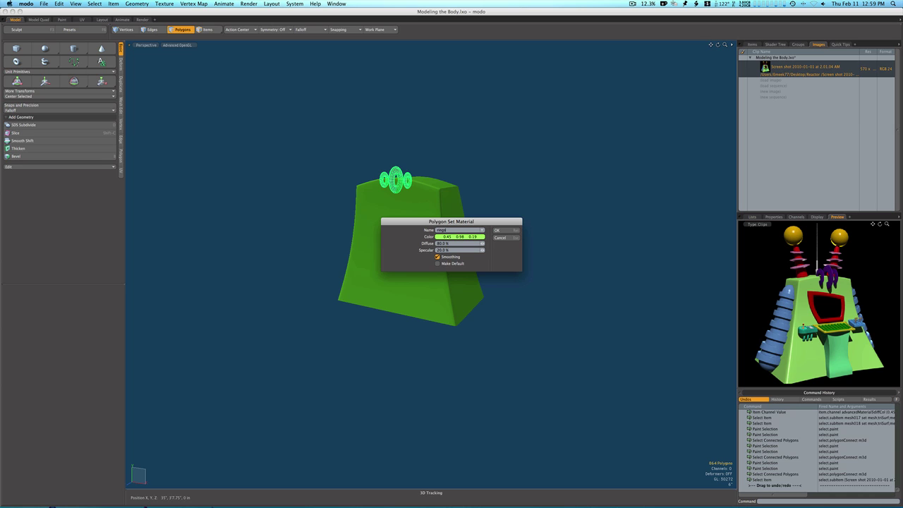
pyautogui.click(451, 237)
pyautogui.moveTo(442, 184); pyautogui.dragTo(450, 182)
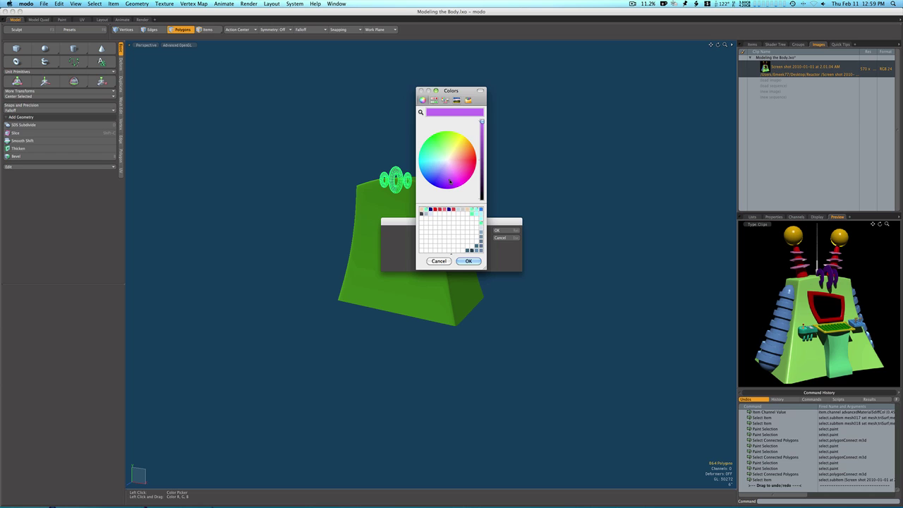
pyautogui.click(482, 153)
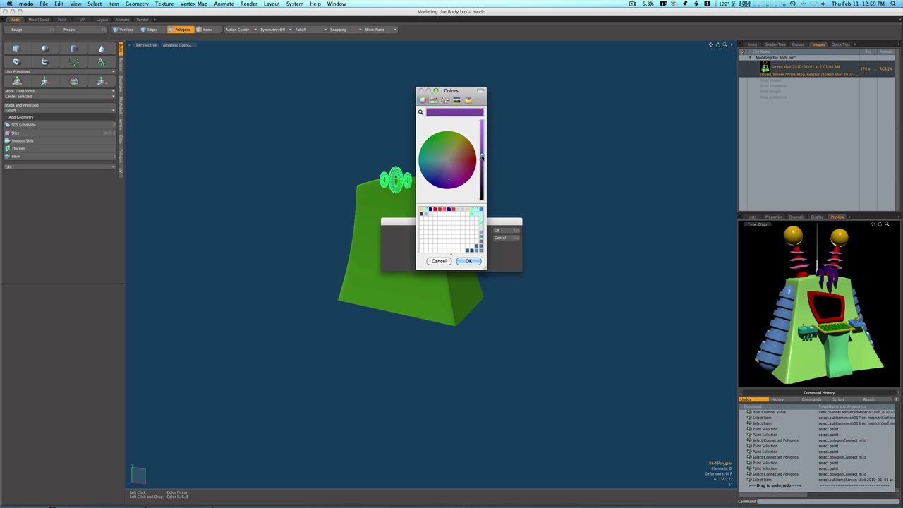
pyautogui.click(469, 261)
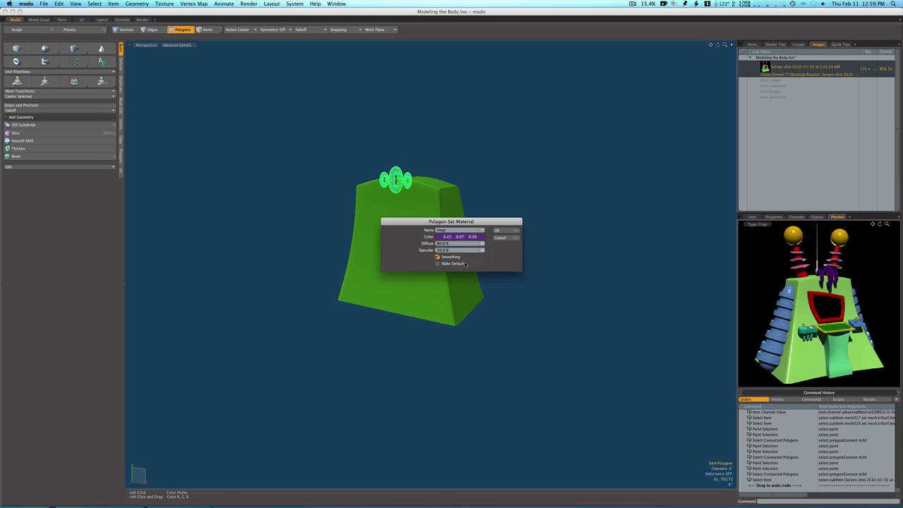
pyautogui.click(500, 231)
pyautogui.click(500, 219)
# Brighten the rings material's diffuse colour to 0.51, 0.16, 0.9
pyautogui.keyDown('ctrl'); pyautogui.keyDown('alt'); pyautogui.moveTo(411, 177); pyautogui.dragTo(426, 180); pyautogui.keyUp('alt'); pyautogui.keyUp('ctrl')
pyautogui.keyDown('alt'); pyautogui.moveTo(427, 180); pyautogui.dragTo(402, 186); pyautogui.keyUp('alt')
pyautogui.click(776, 44)
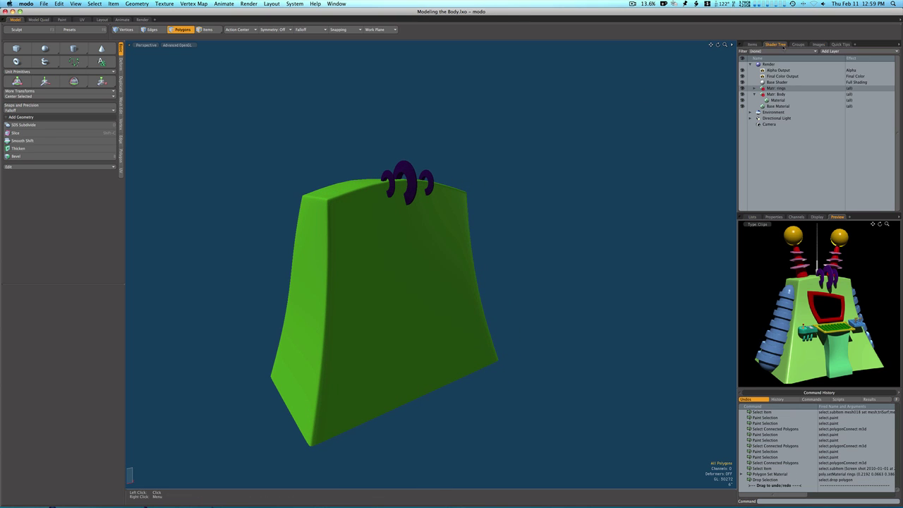
pyautogui.click(754, 87)
pyautogui.click(774, 95)
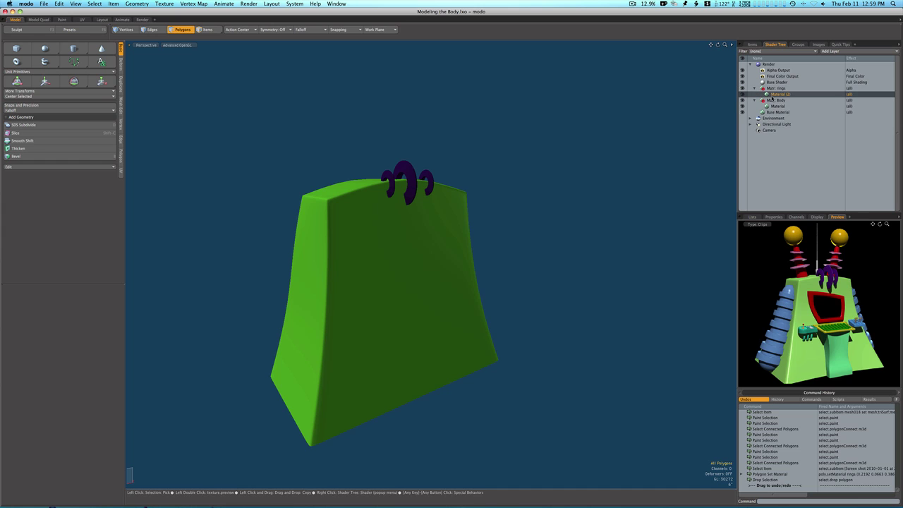
pyautogui.click(774, 217)
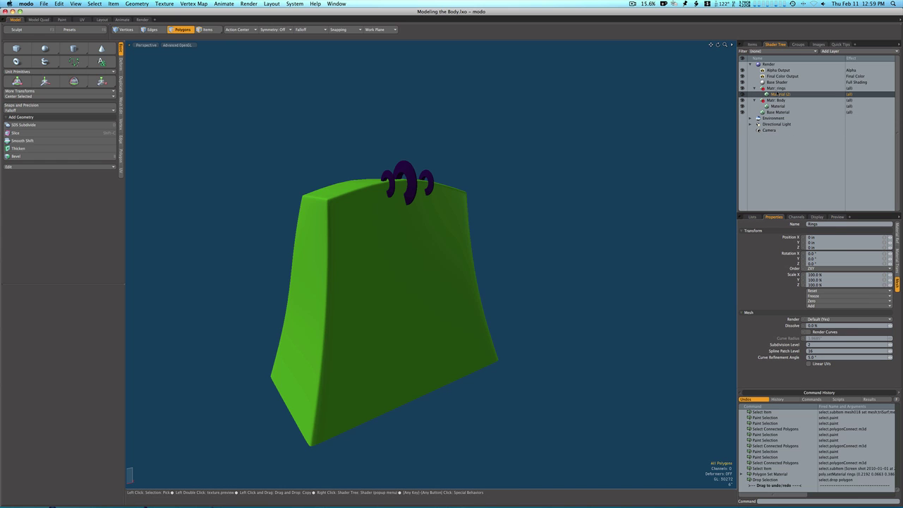
pyautogui.click(775, 88)
pyautogui.click(776, 93)
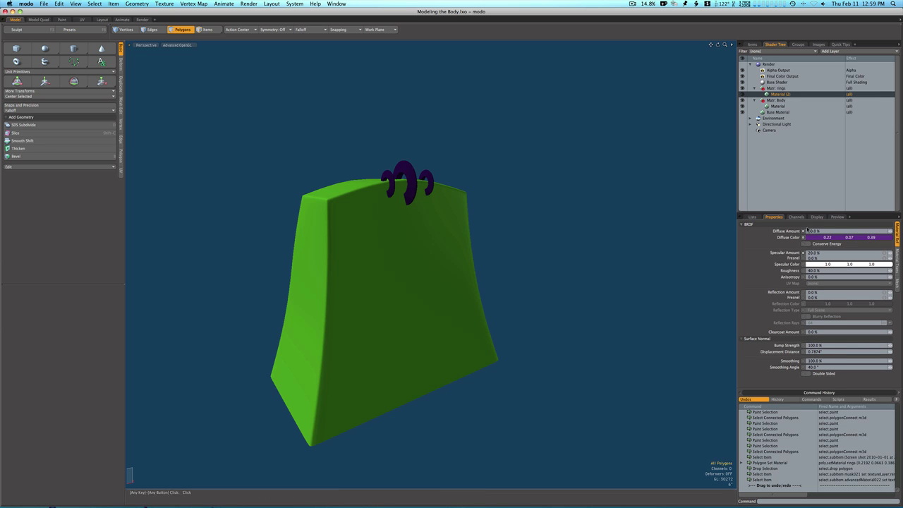
pyautogui.click(815, 239)
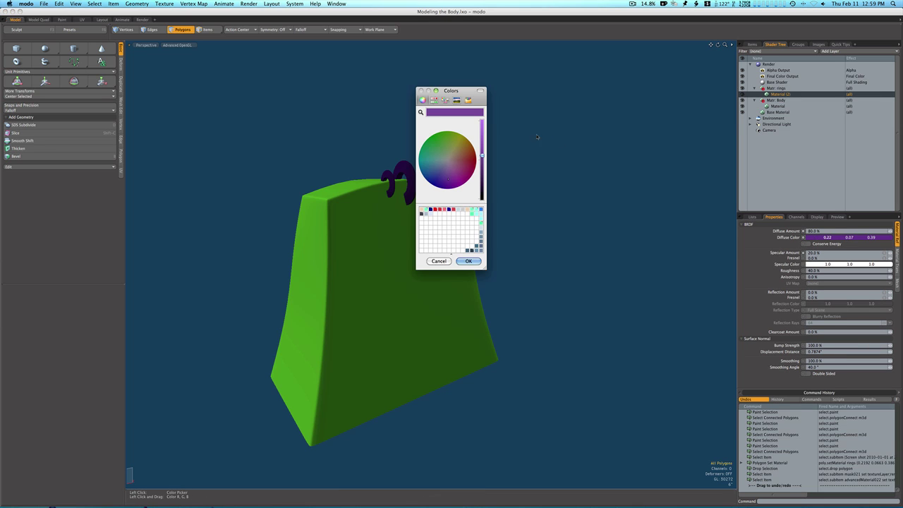
pyautogui.click(483, 126)
pyautogui.click(466, 261)
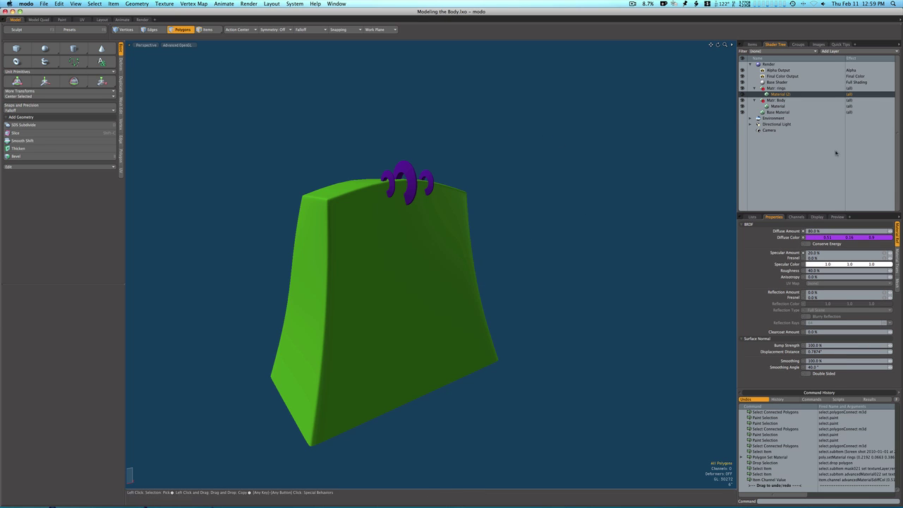
# Bring the reference image back into the preview and make the Body item active for polygon editing
pyautogui.click(837, 217)
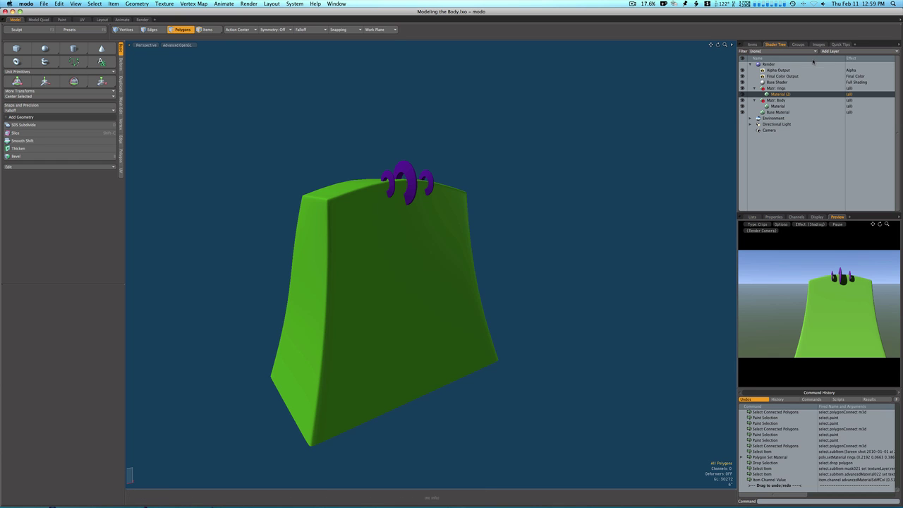
pyautogui.click(752, 44)
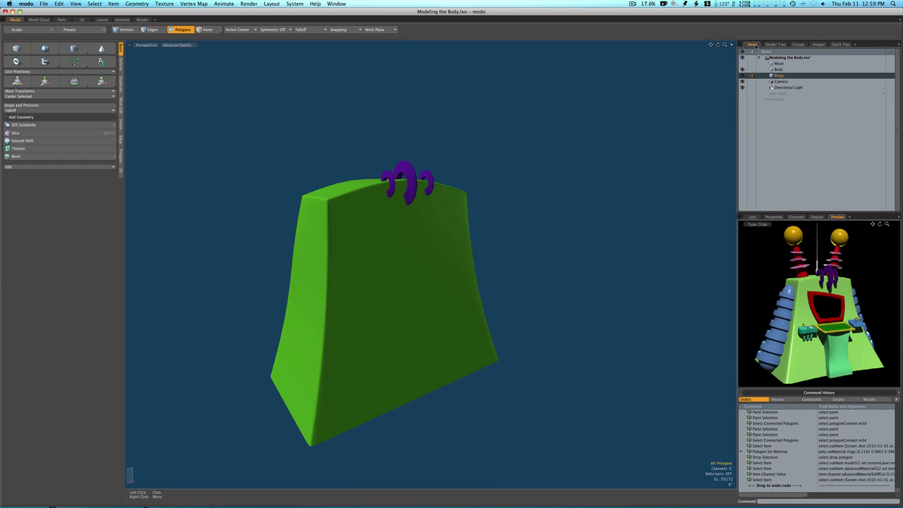
pyautogui.keyDown('alt'); pyautogui.moveTo(524, 221); pyautogui.dragTo(462, 220); pyautogui.keyUp('alt')
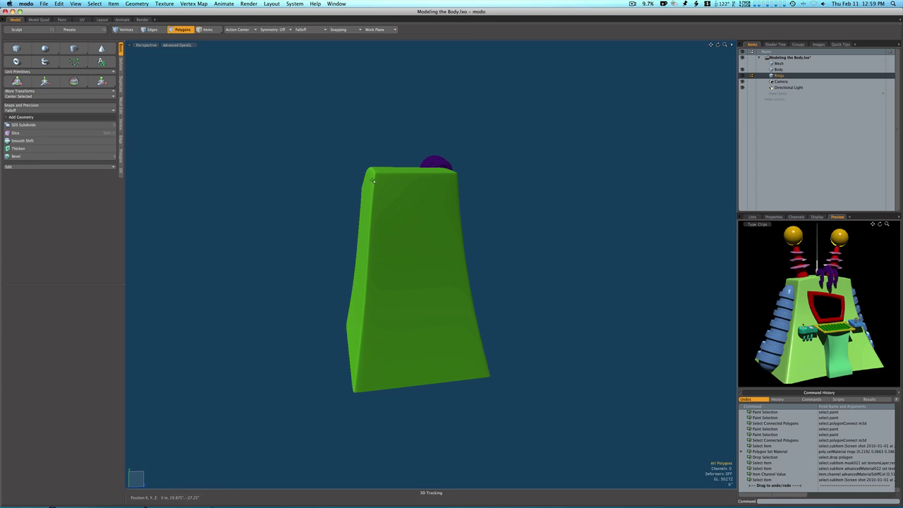
pyautogui.press('space')
pyautogui.press('space')
pyautogui.press('space')
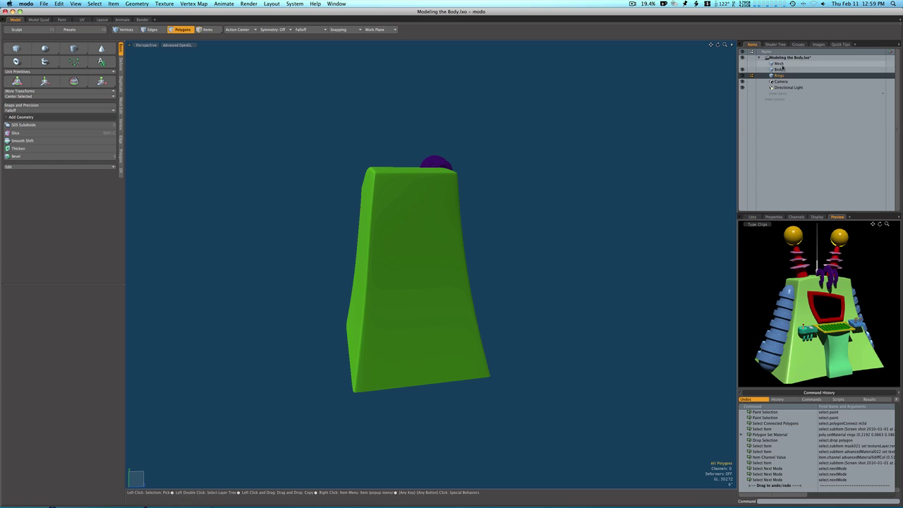
pyautogui.click(779, 69)
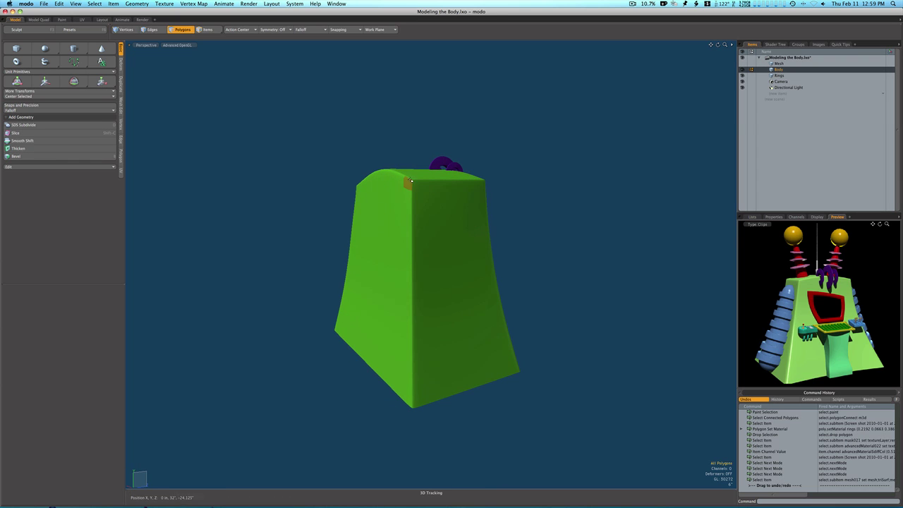
# Select the row of polygons along the upper edge of the body's back face and flatten it along Z with Transform Scale
pyautogui.moveTo(411, 181)
pyautogui.mouseDown()
pyautogui.moveTo(406, 192)
pyautogui.moveTo(403, 183)
pyautogui.moveTo(367, 196)
pyautogui.mouseUp()
pyautogui.press('r')
pyautogui.keyDown('alt'); pyautogui.moveTo(485, 184); pyautogui.dragTo(378, 194); pyautogui.keyUp('alt')
pyautogui.press('space')
pyautogui.click(533, 179)
pyautogui.moveTo(538, 174)
pyautogui.keyDown('alt'); pyautogui.mouseDown()
pyautogui.moveTo(481, 171)
pyautogui.moveTo(535, 171)
pyautogui.mouseUp(); pyautogui.keyUp('alt')
pyautogui.keyDown('alt'); pyautogui.moveTo(367, 211); pyautogui.dragTo(543, 199); pyautogui.keyUp('alt')
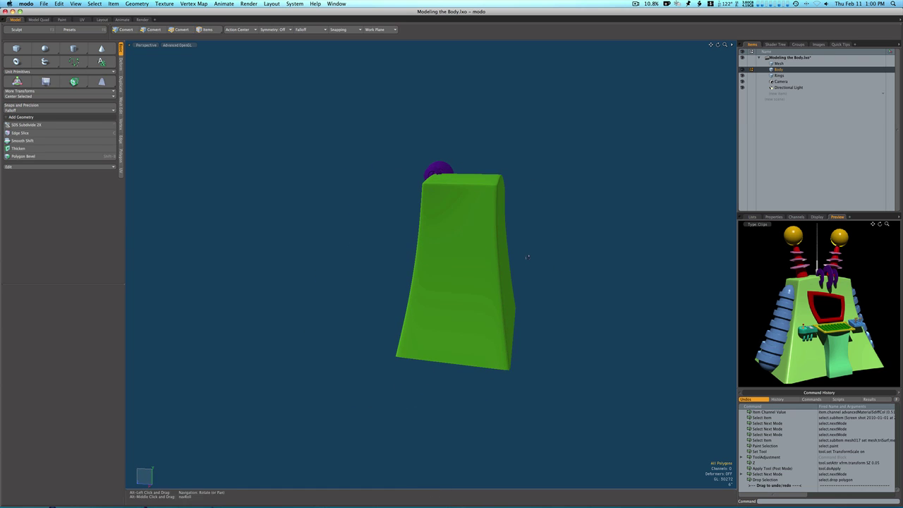
pyautogui.keyDown('alt'); pyautogui.moveTo(498, 222); pyautogui.dragTo(664, 257); pyautogui.keyUp('alt')
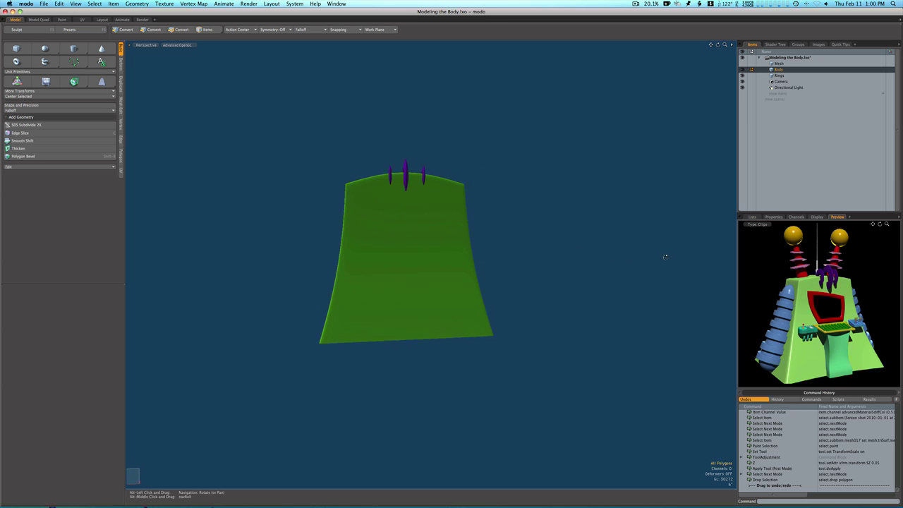